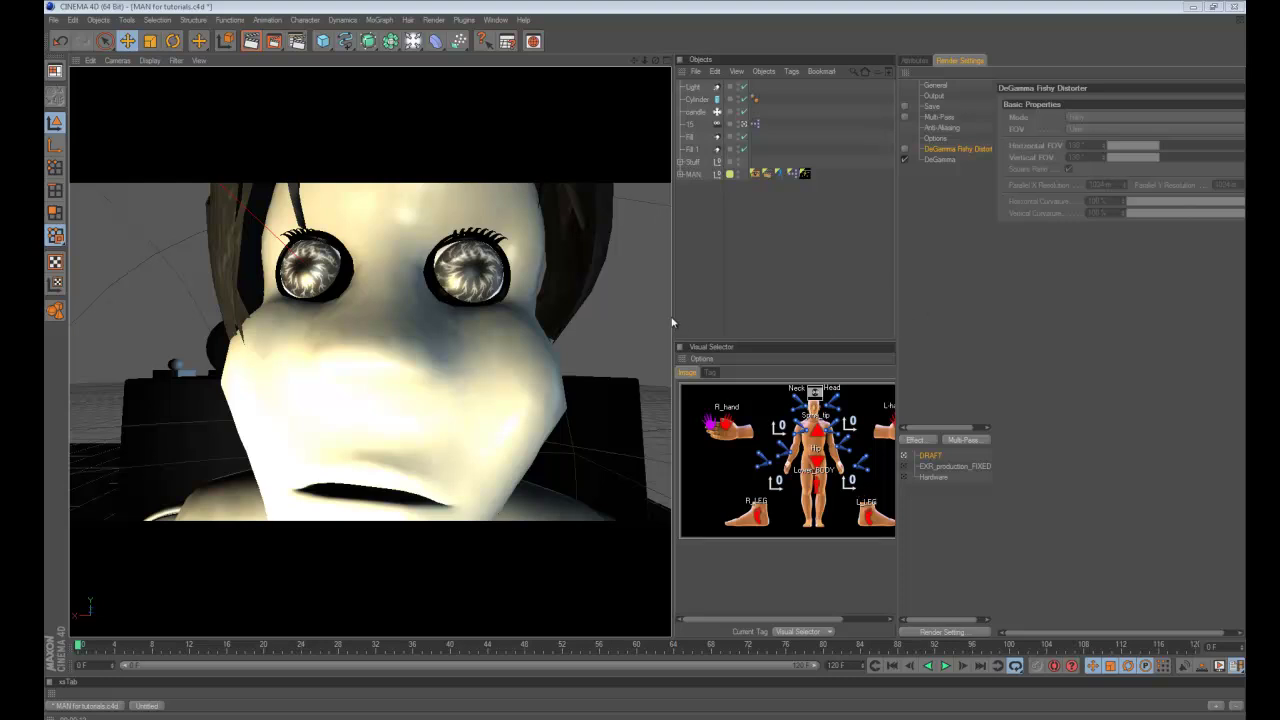
Step: Shrink the viewport leftward and widen the Objects and Visual Selector panels
drag(672, 317, 615, 317)
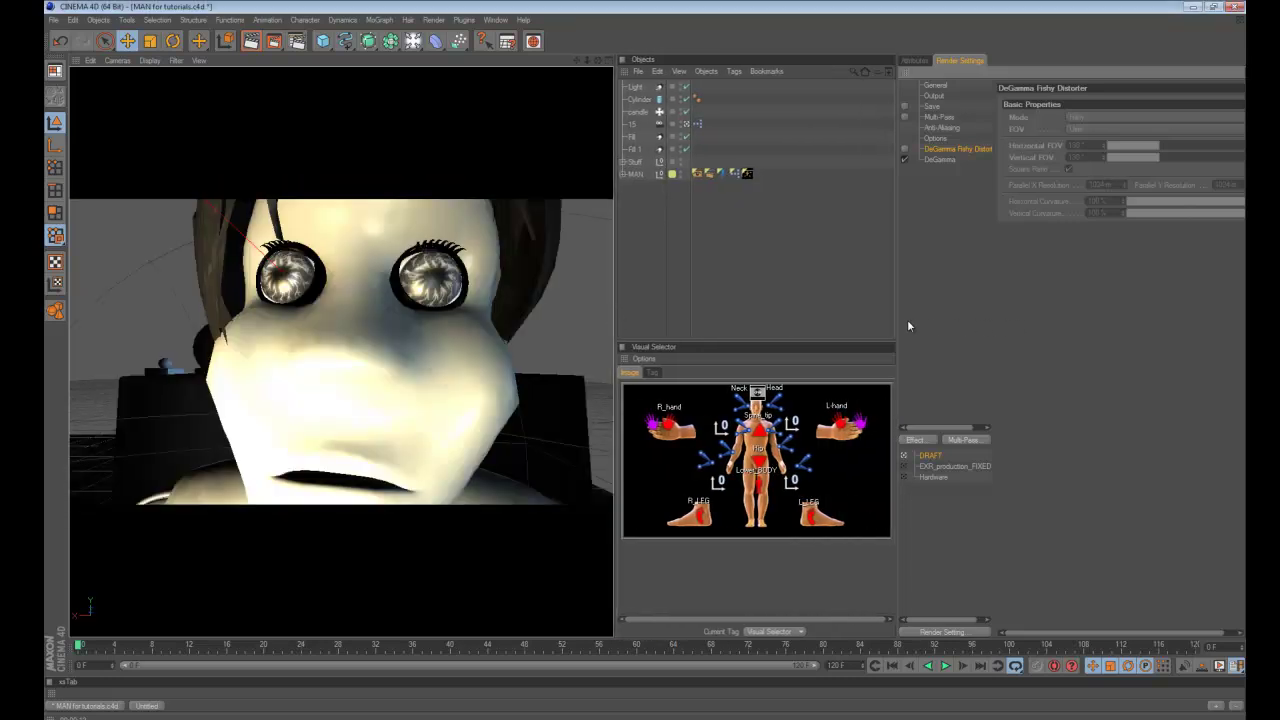
drag(897, 321, 903, 321)
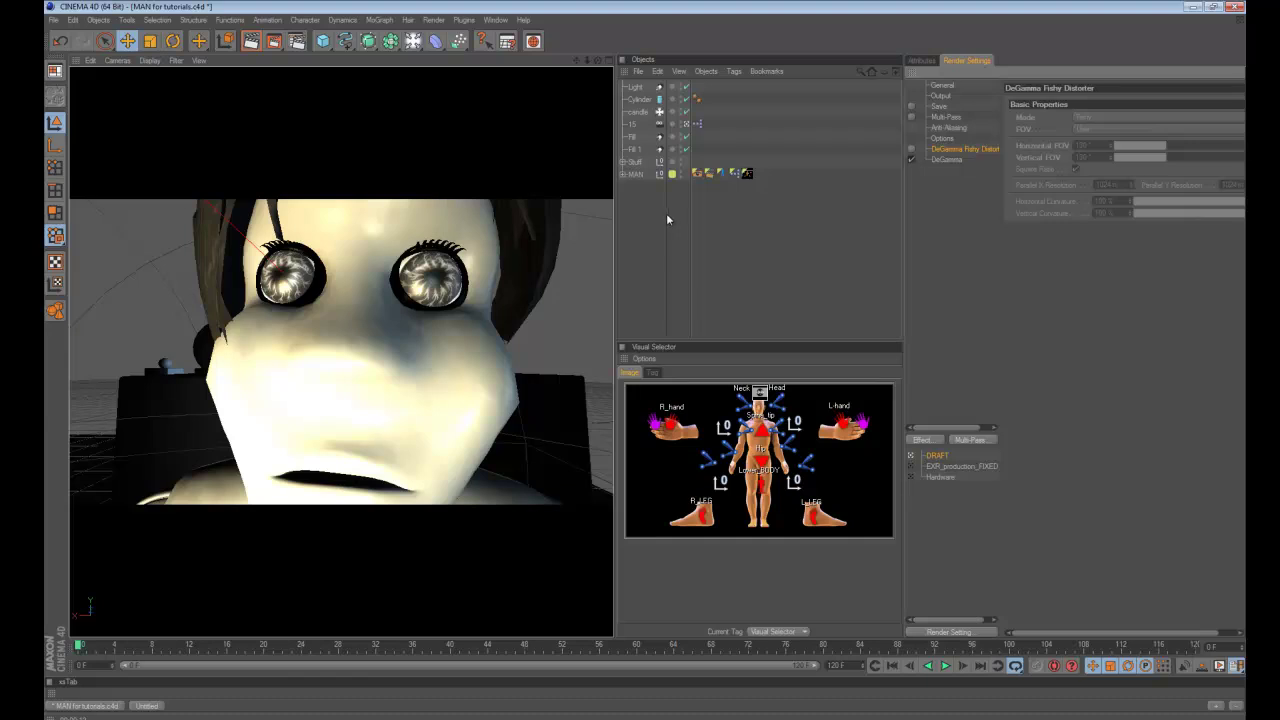
Step: Give camera 15 a 10 mm focal length
click(633, 123)
click(922, 61)
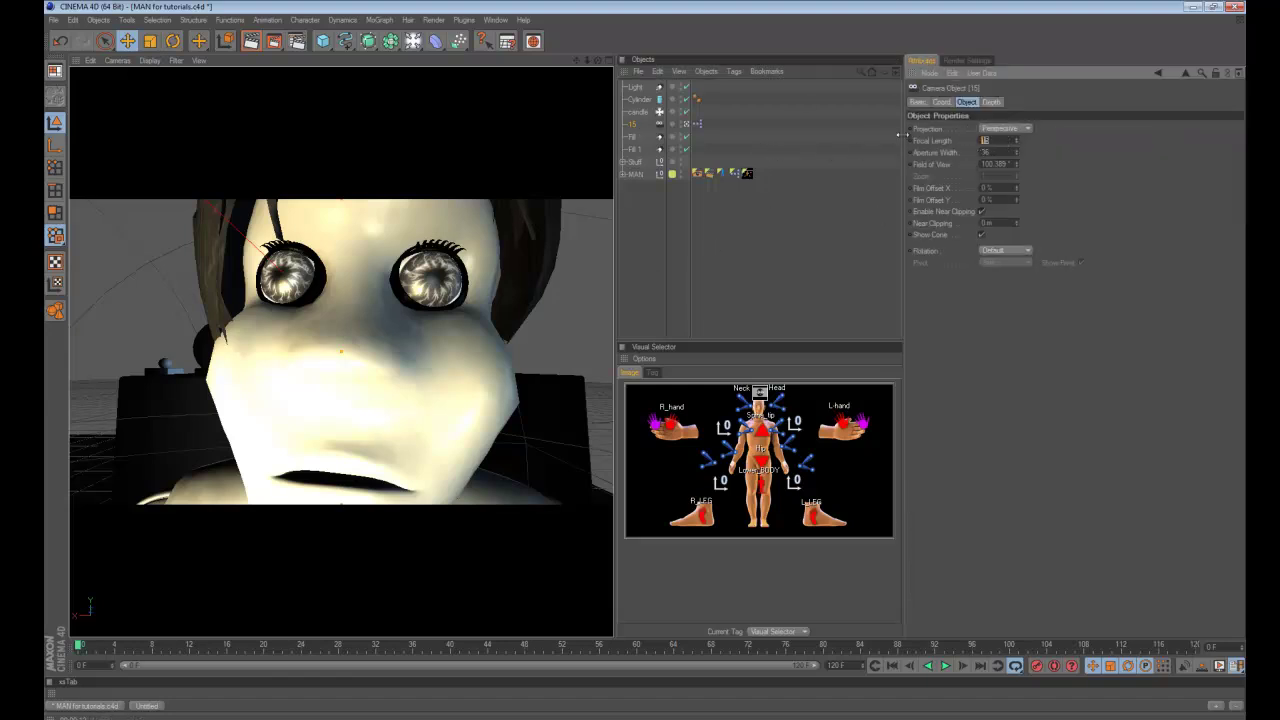
text(10)
key(Return)
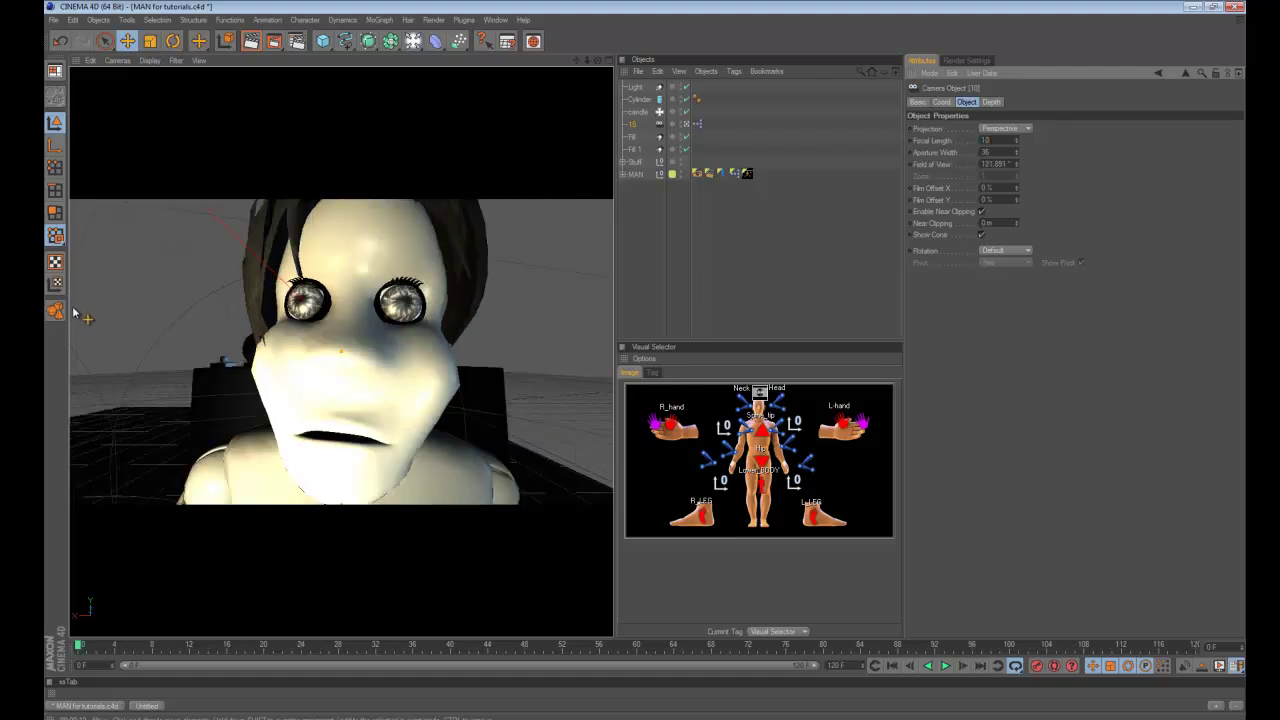
Step: Select the backdrop cube behind the face and nudge it slightly right
scroll(255, 321, up, 4)
scroll(255, 321, down, 2)
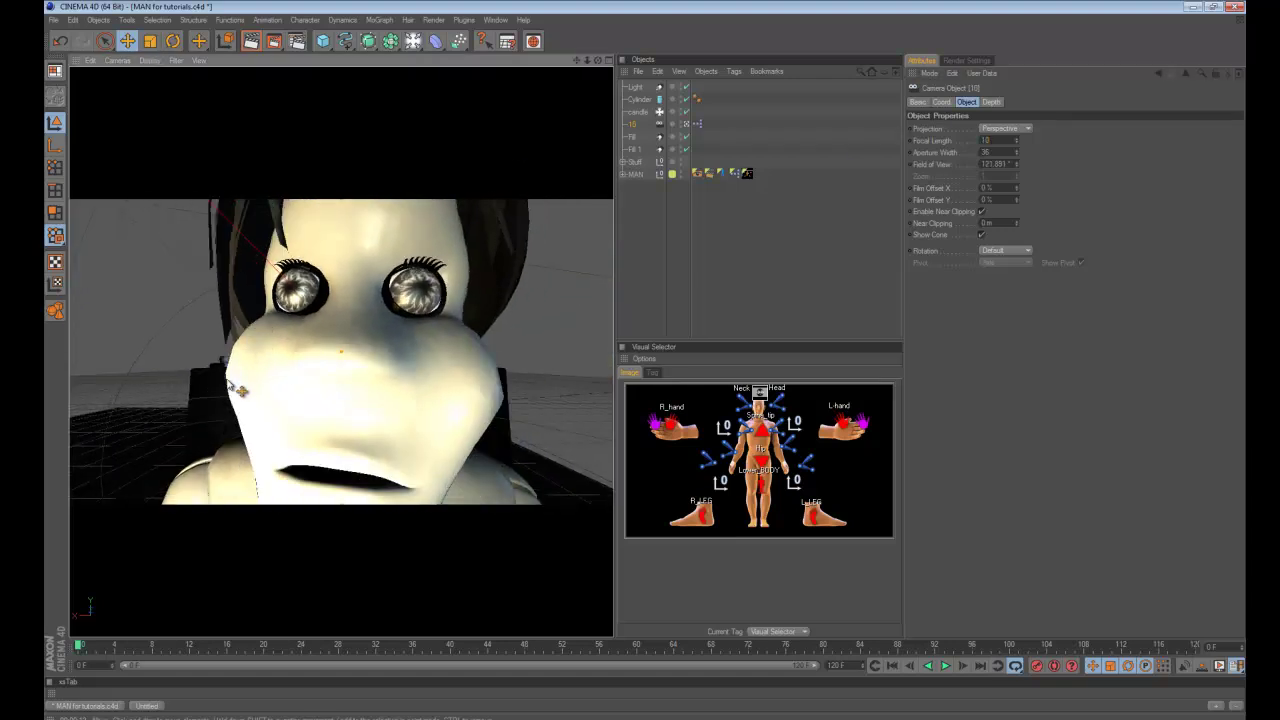
click(227, 391)
drag(258, 405, 305, 403)
Step: Frame the backdrop cube, box-select a group of its points and move them
key(o)
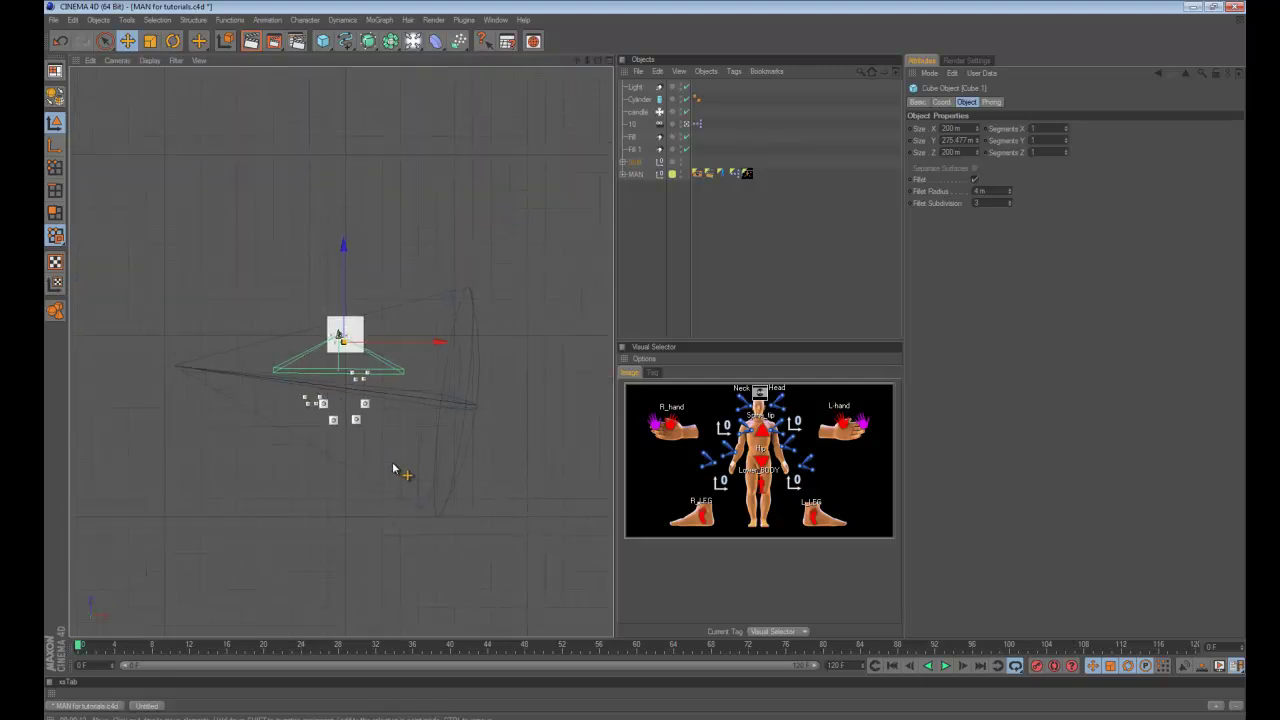
key(space)
drag(104, 41, 147, 52)
drag(423, 487, 355, 405)
key(e)
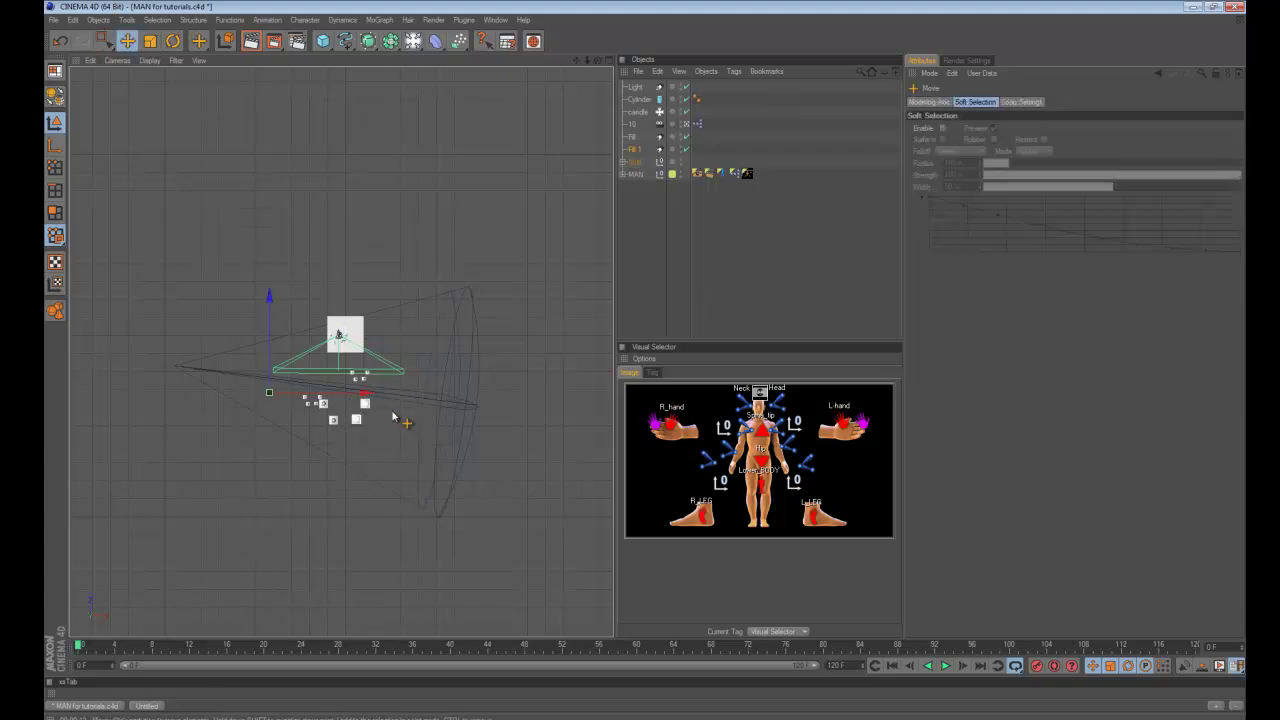
key(ctrl+shift+z)
drag(394, 400, 350, 392)
Step: Box-select the points again and shift them toward the face's right edge in camera view
key(ctrl+shift+z)
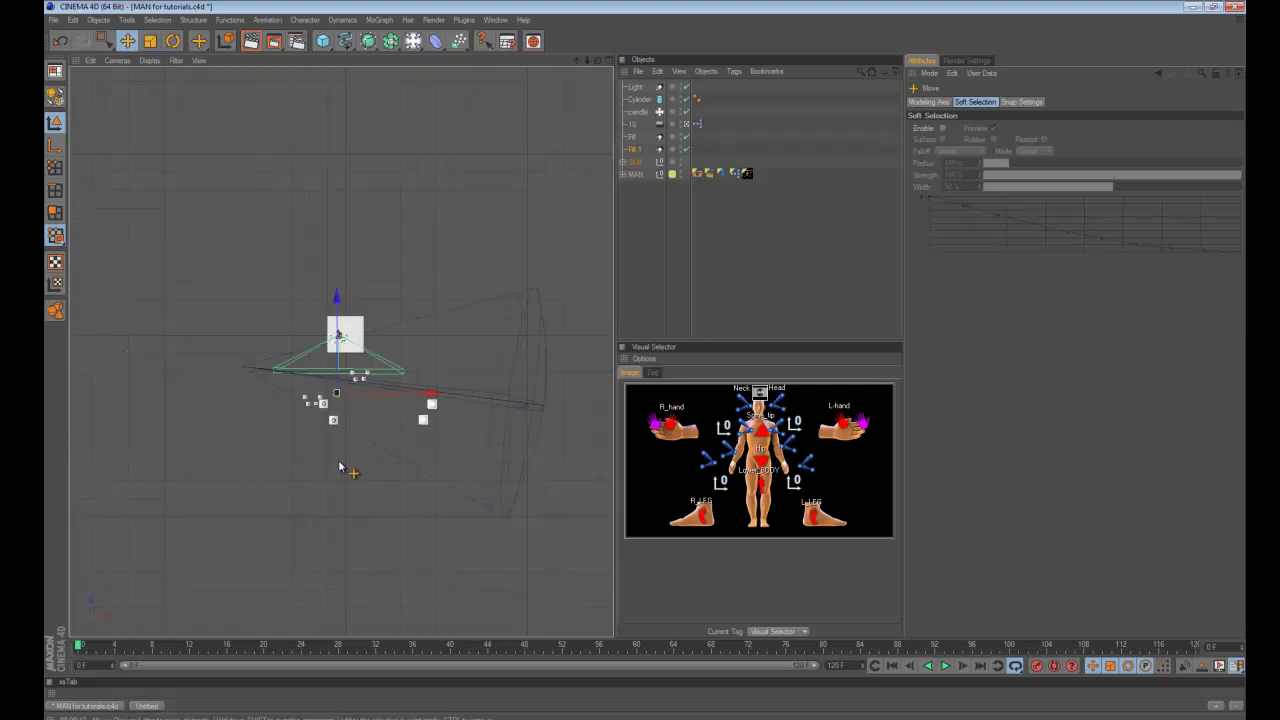
key(0)
drag(345, 457, 283, 386)
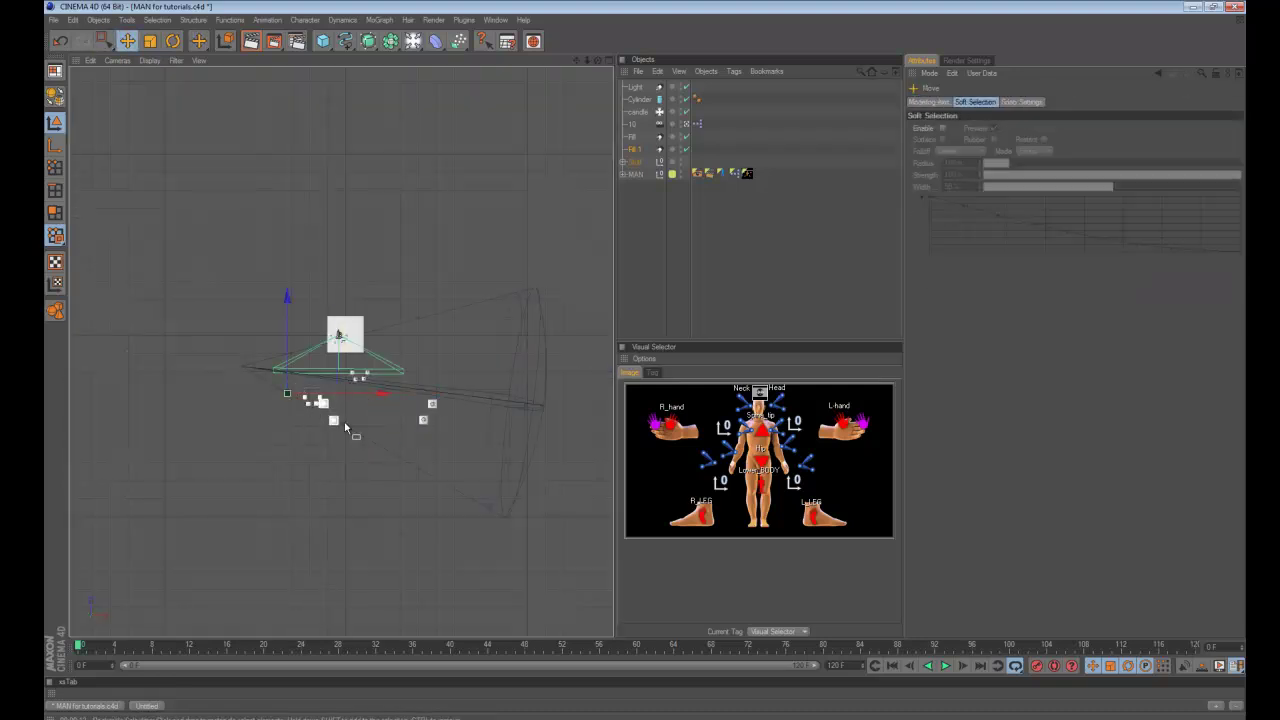
key(e)
key(ctrl+shift+z)
drag(409, 428, 529, 429)
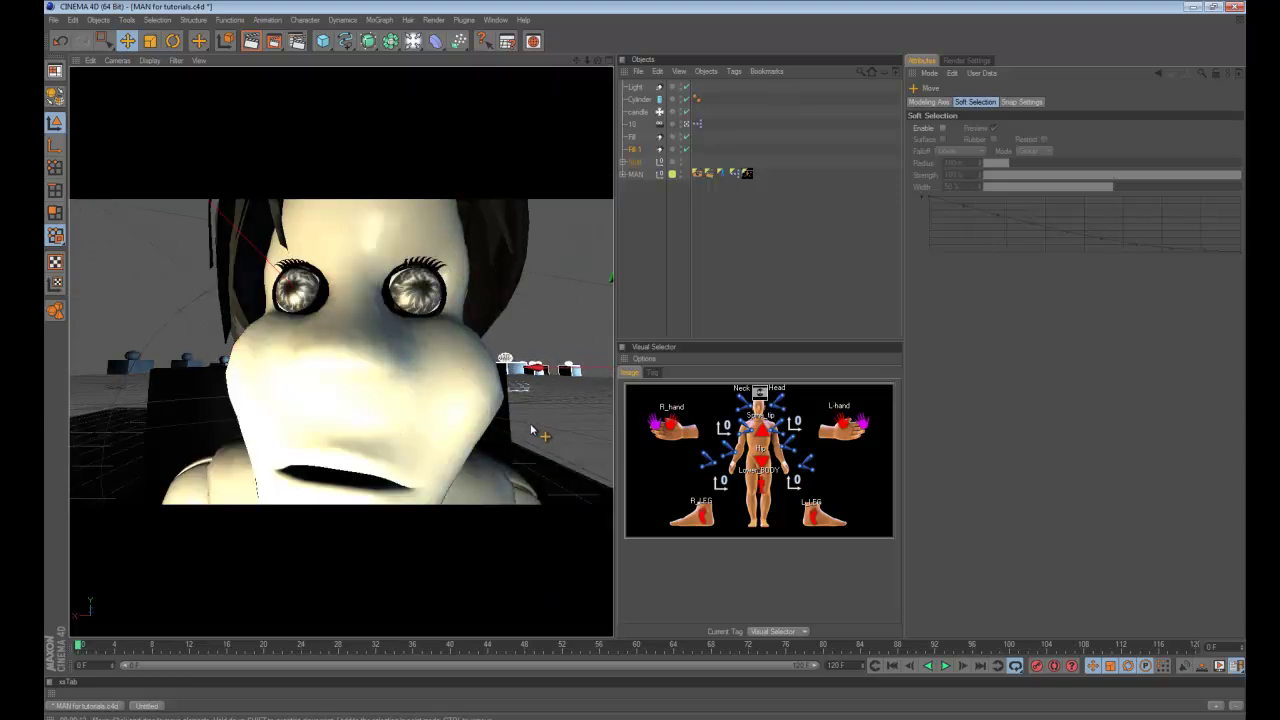
Step: Deselect all, render the wide face shot in the viewport, then select camera 10
click(647, 271)
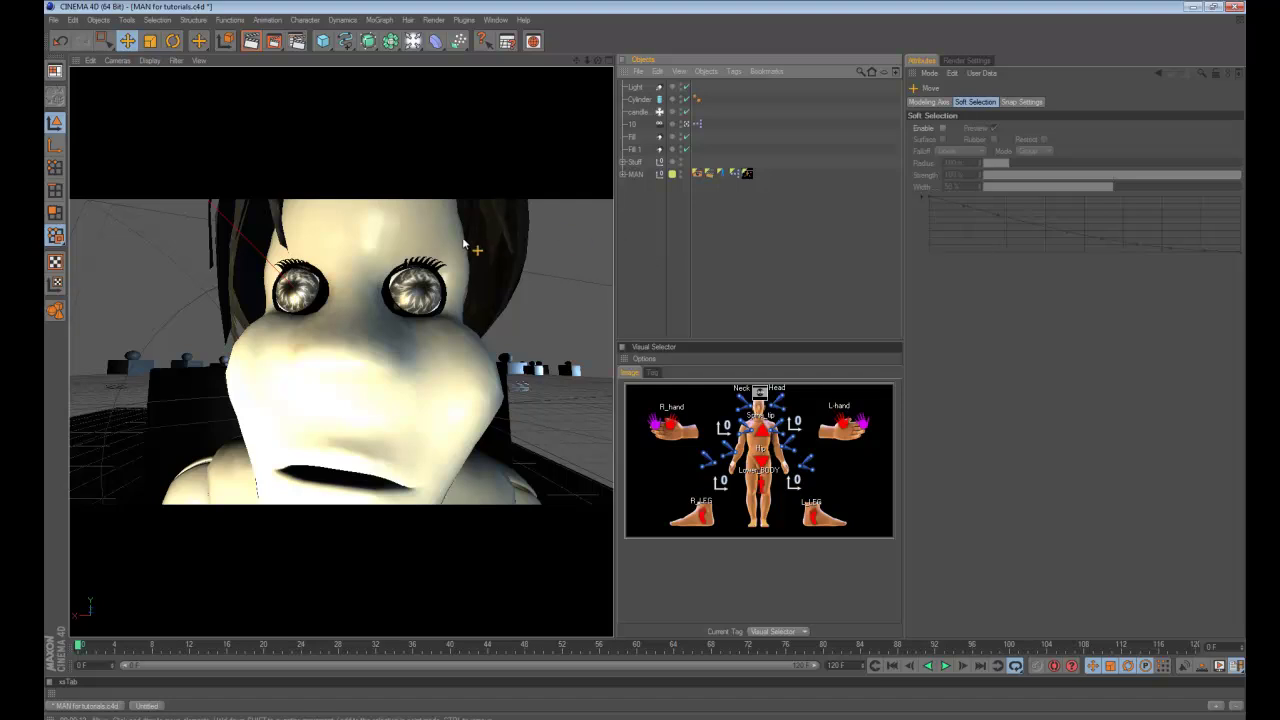
click(250, 41)
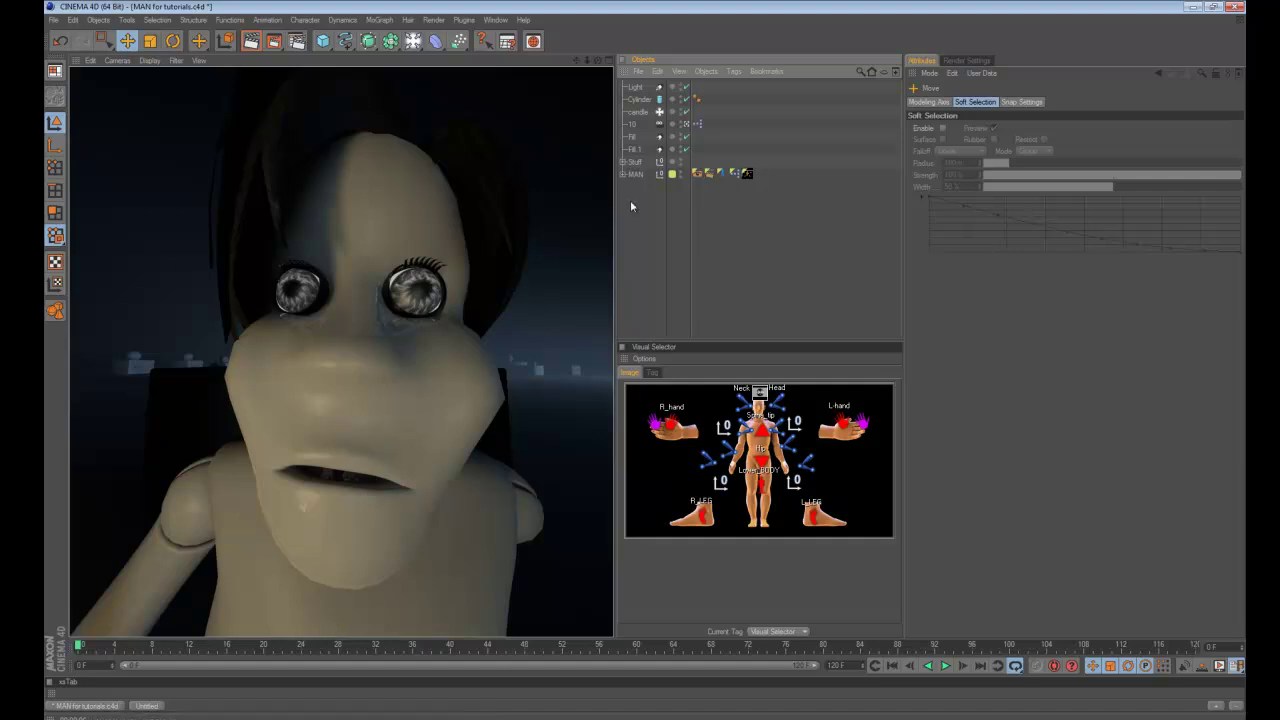
click(634, 125)
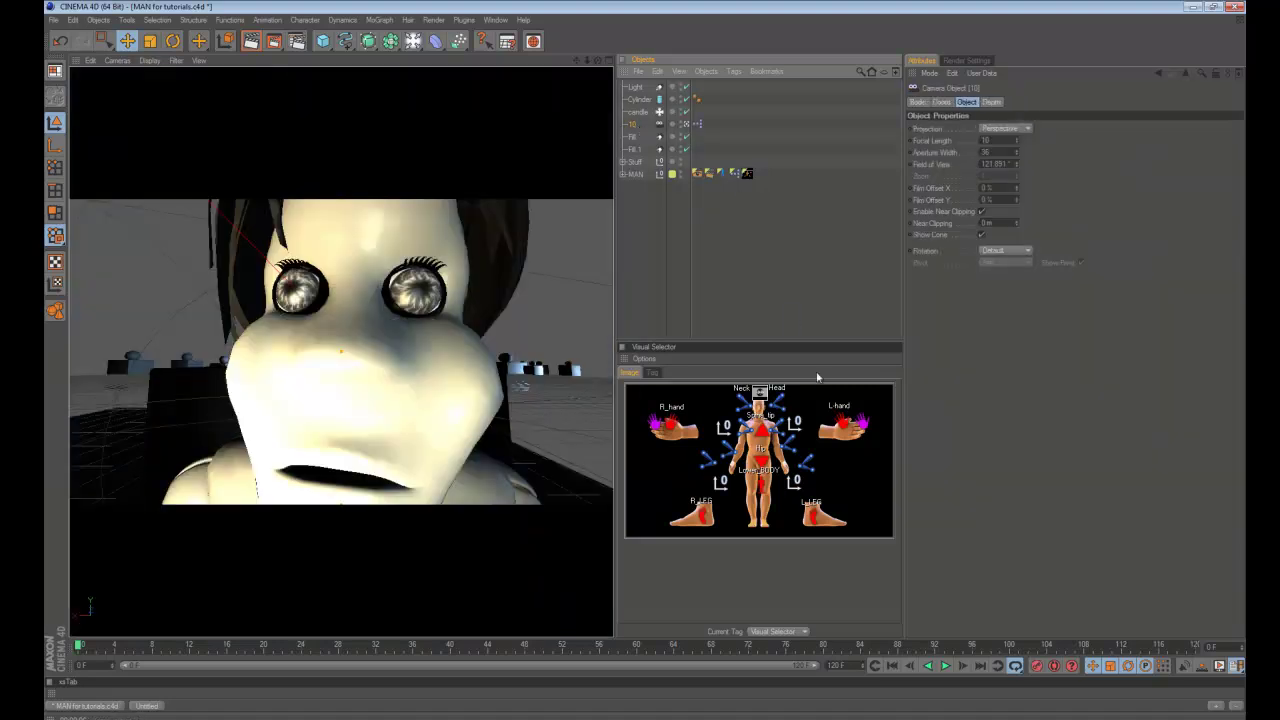
drag(780, 341, 786, 398)
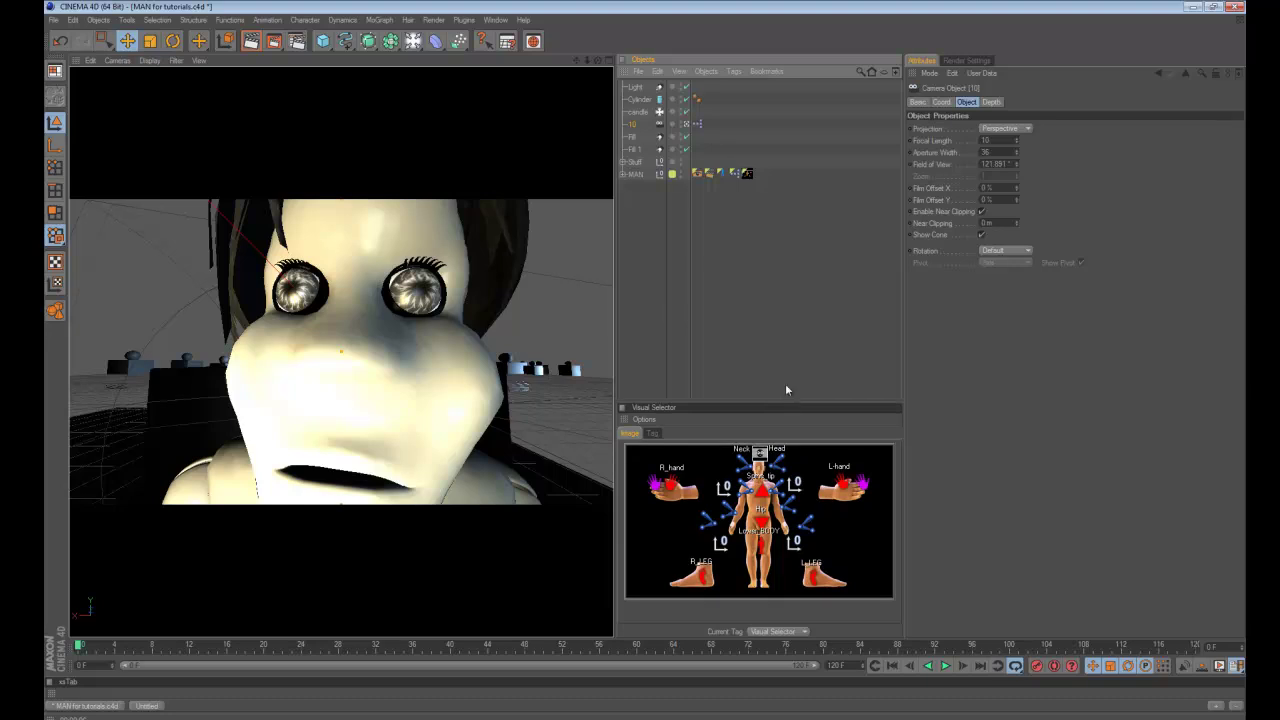
Step: Review DeGamma's Basic, Restriction and Correction Template options, then view the 1280 × 720 Output page
click(966, 61)
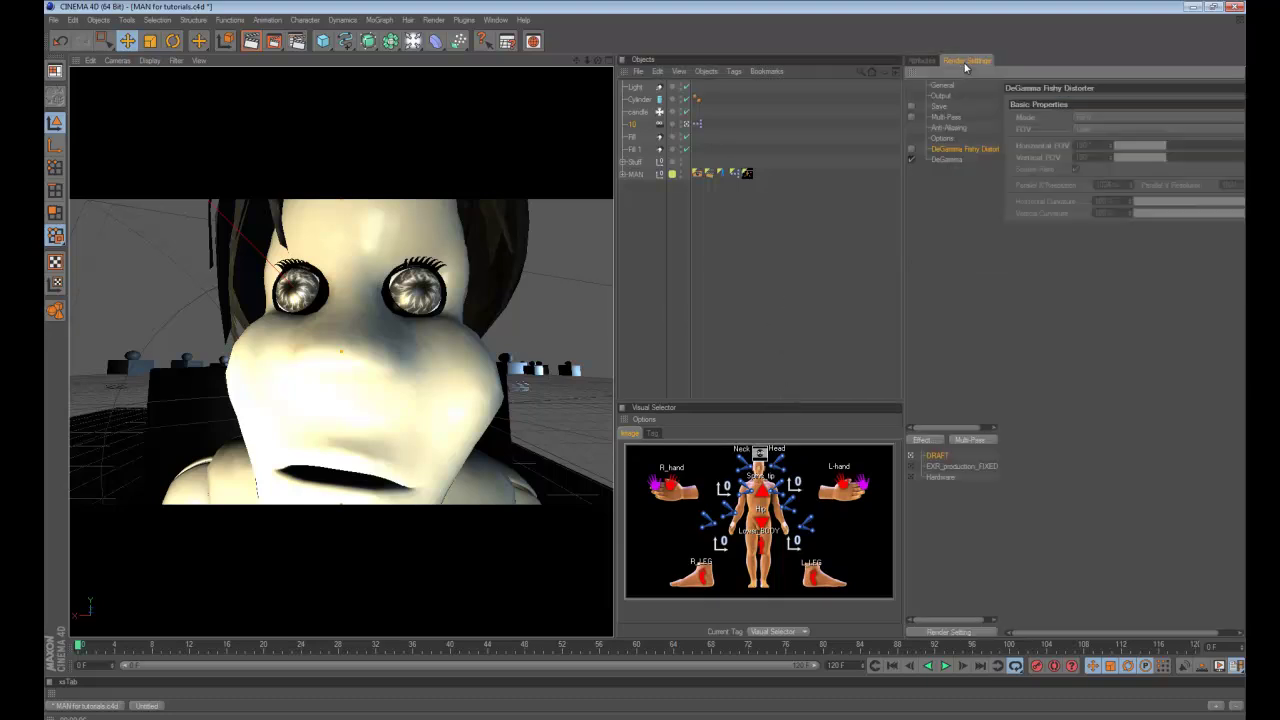
click(948, 160)
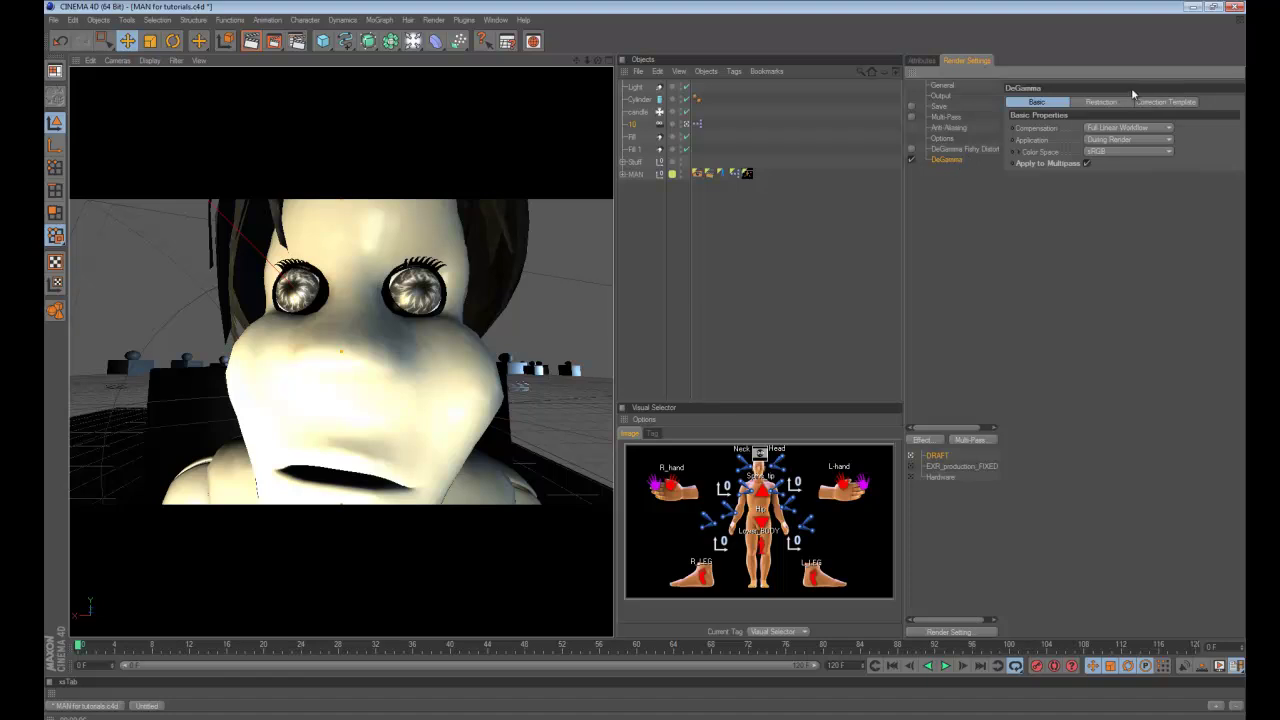
click(1100, 103)
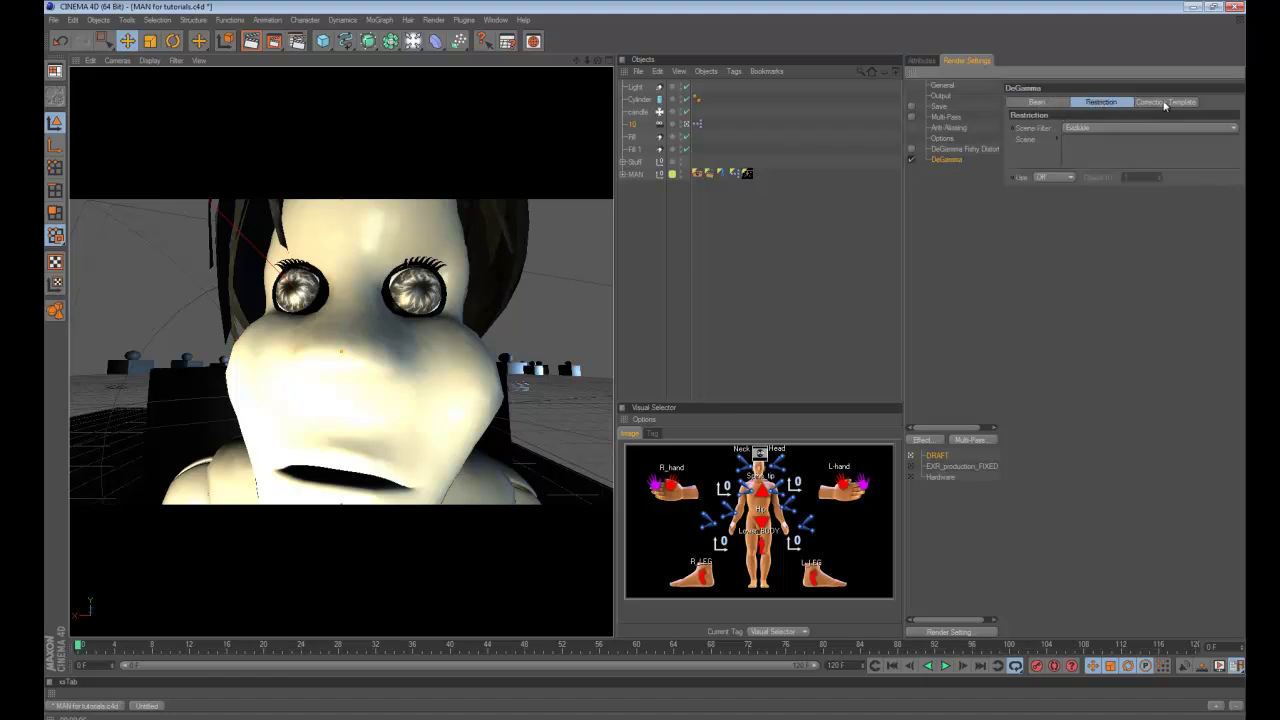
click(1170, 103)
click(1104, 103)
click(1042, 104)
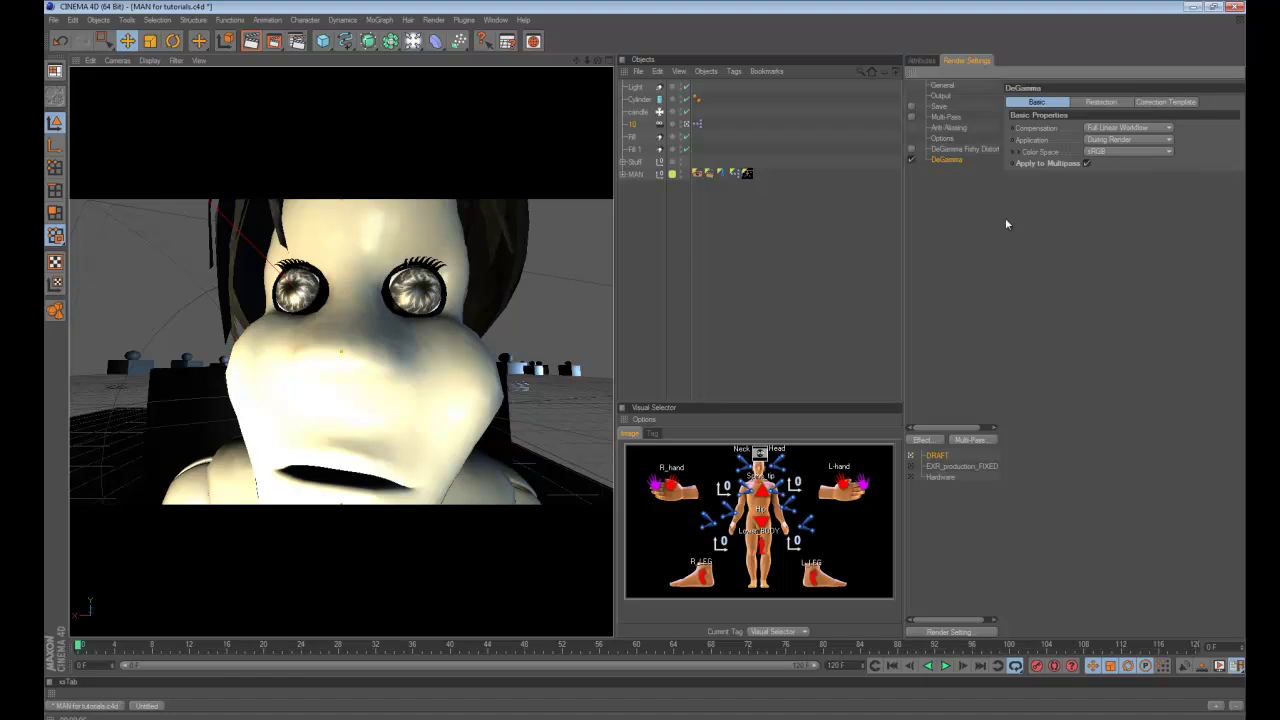
drag(1004, 217, 1015, 220)
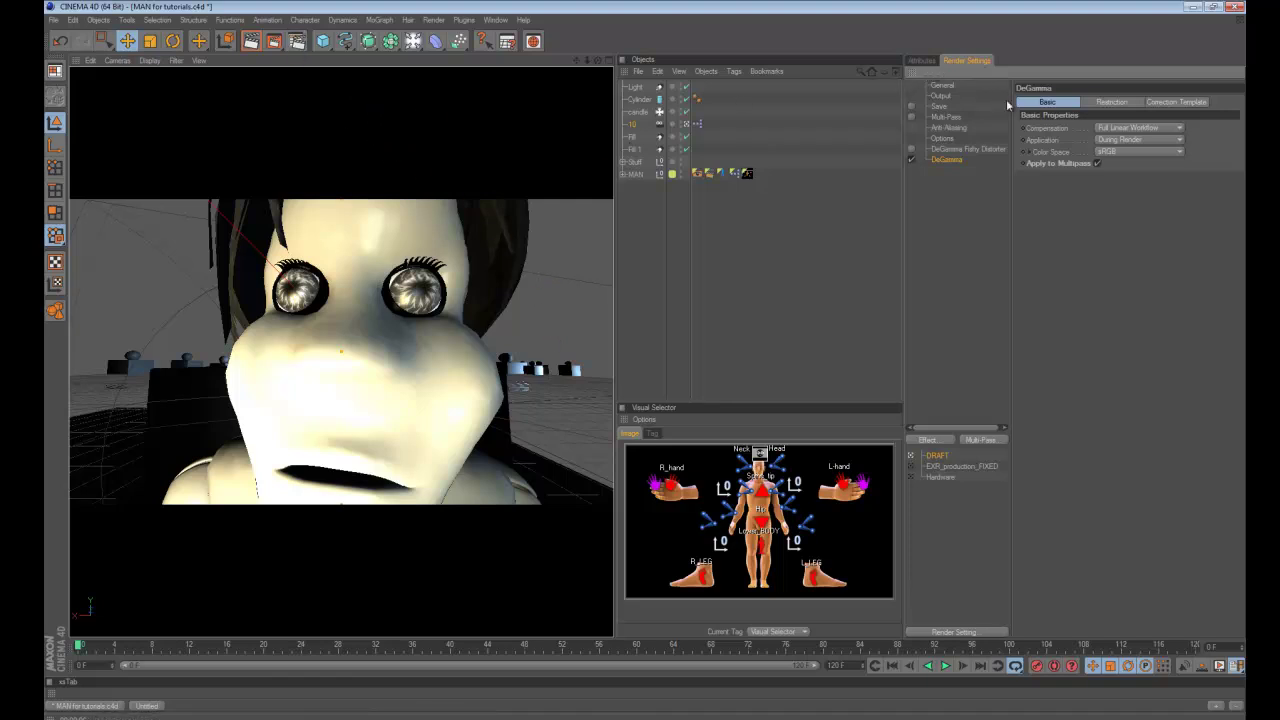
click(940, 96)
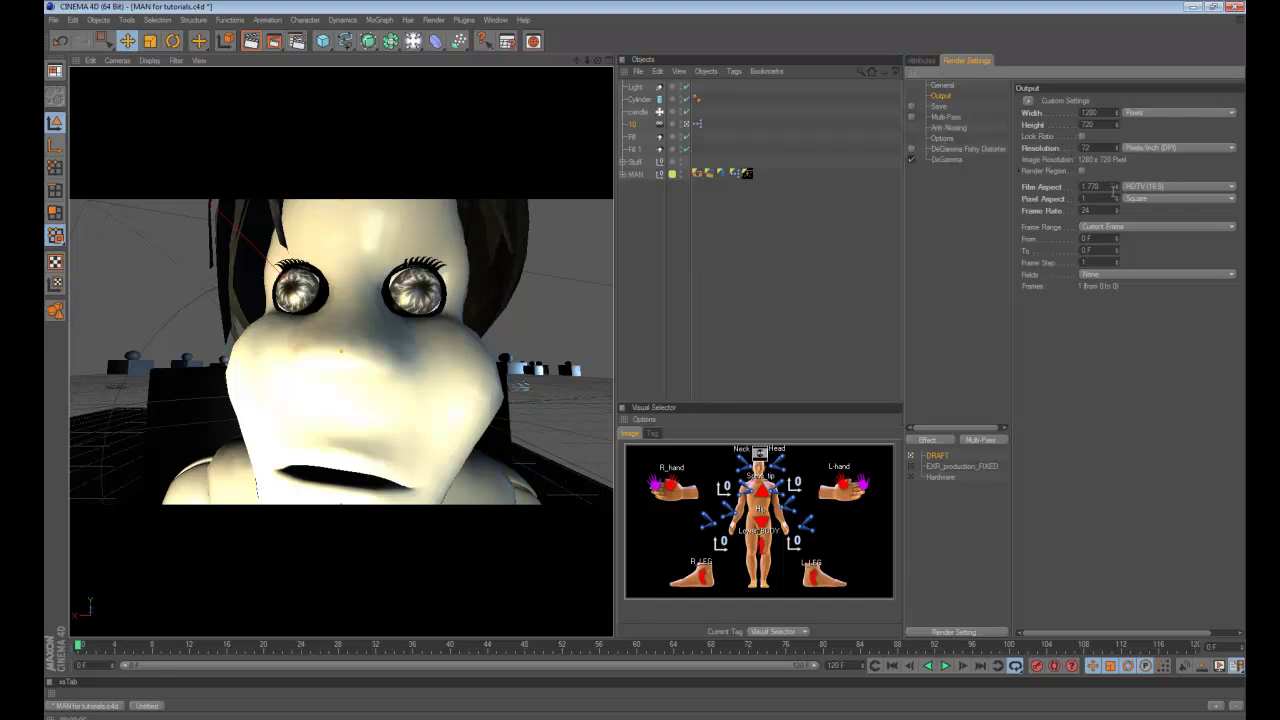
Step: Render the shot to the Picture Viewer, then reposition and enlarge its window
key(shift+r)
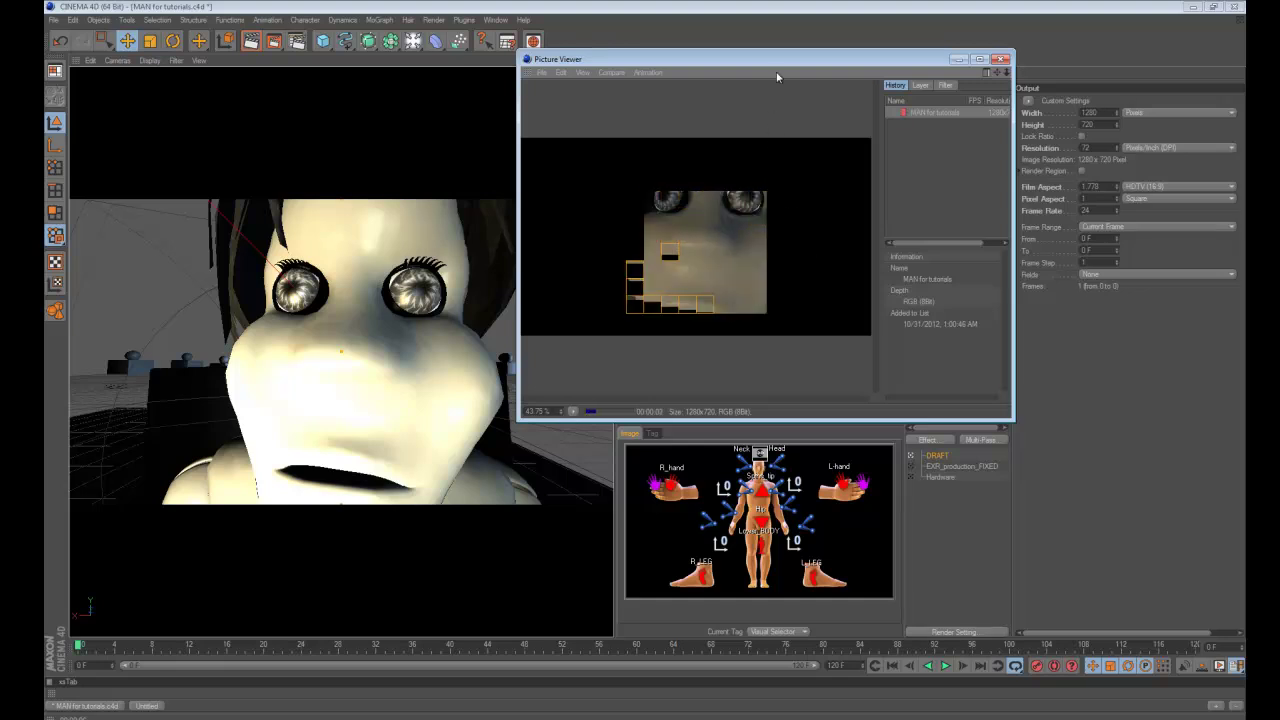
drag(766, 66, 555, 99)
drag(809, 453, 1094, 608)
drag(590, 97, 500, 97)
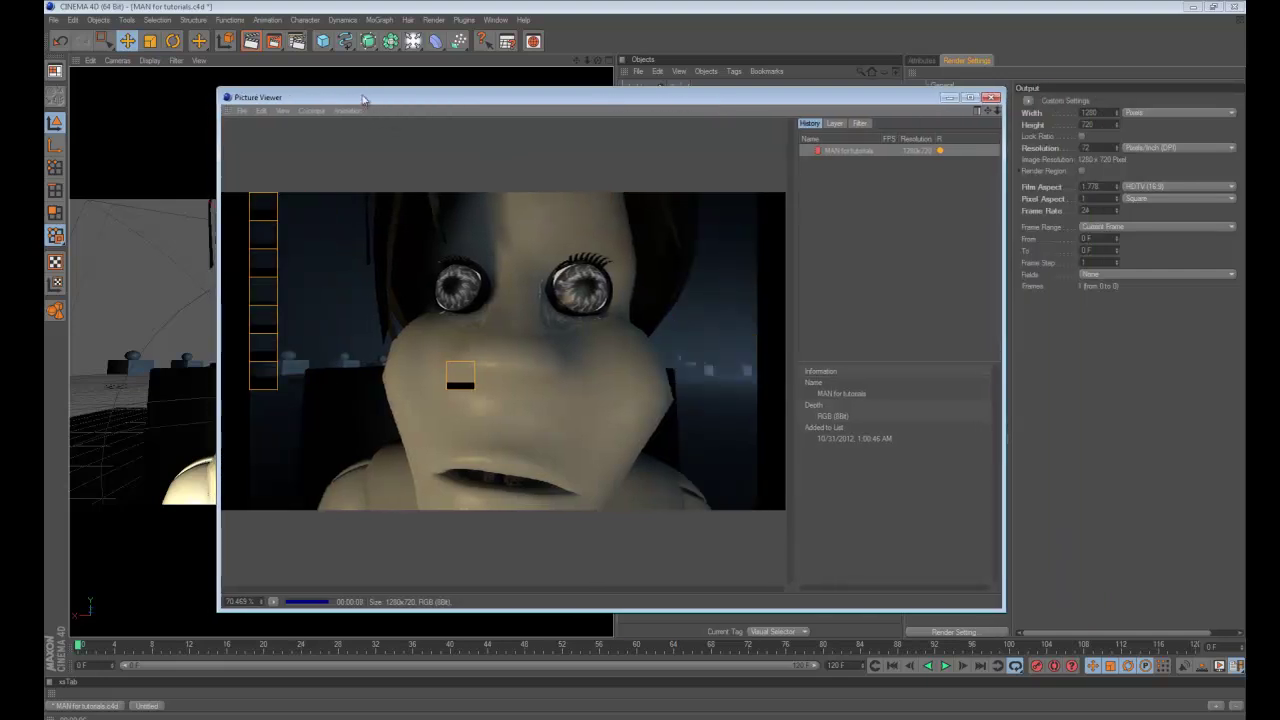
drag(363, 97, 439, 101)
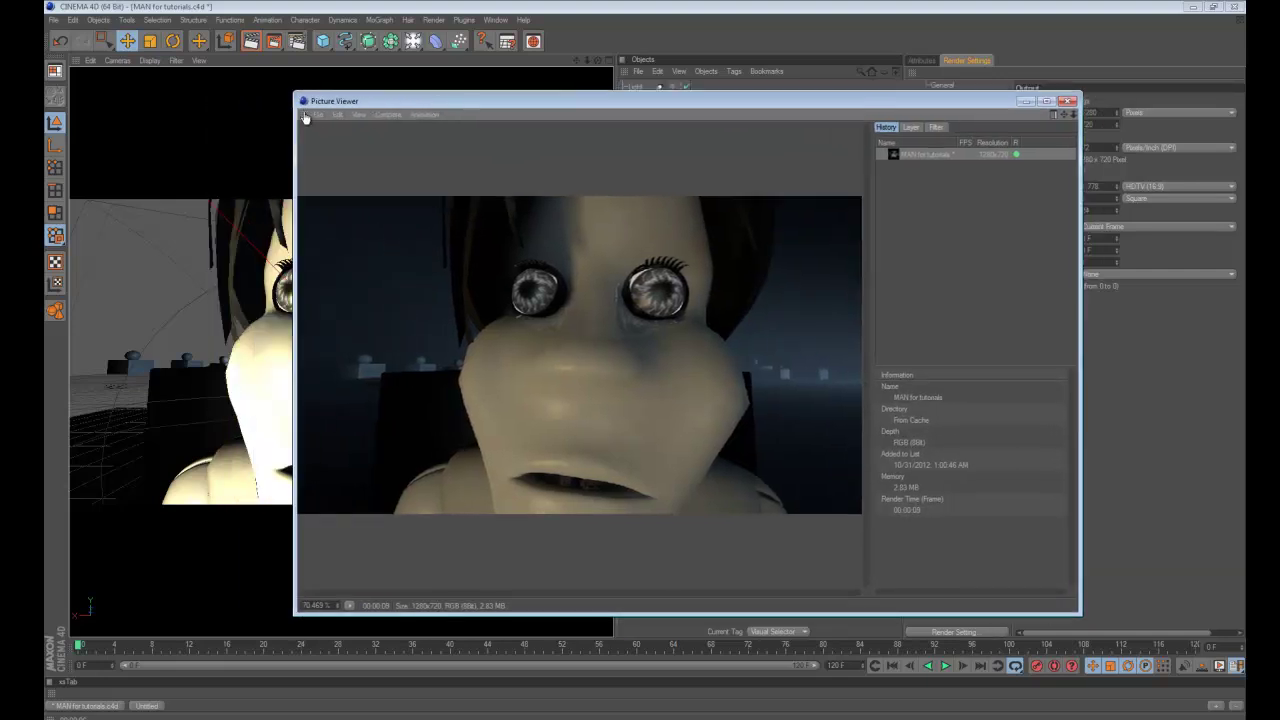
Step: Dock the Picture Viewer as a tab beside the viewport, then widen the viewport
drag(82, 67, 86, 66)
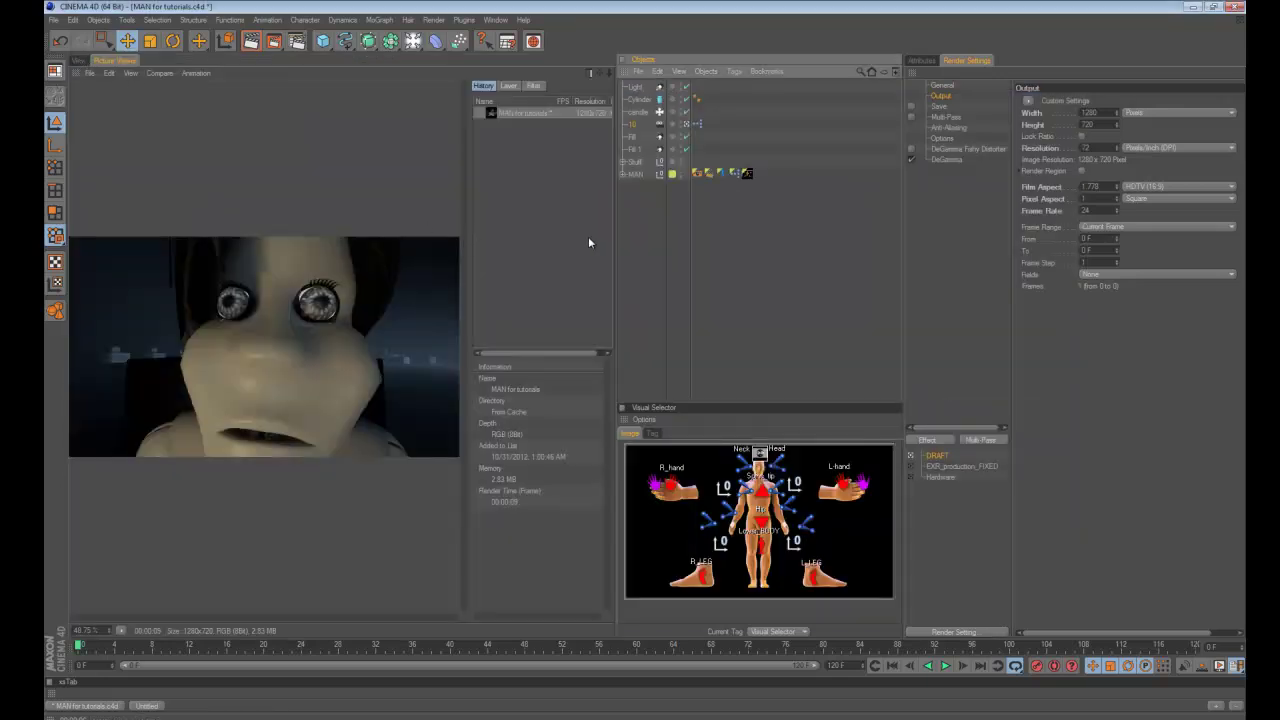
click(78, 61)
drag(615, 240, 850, 220)
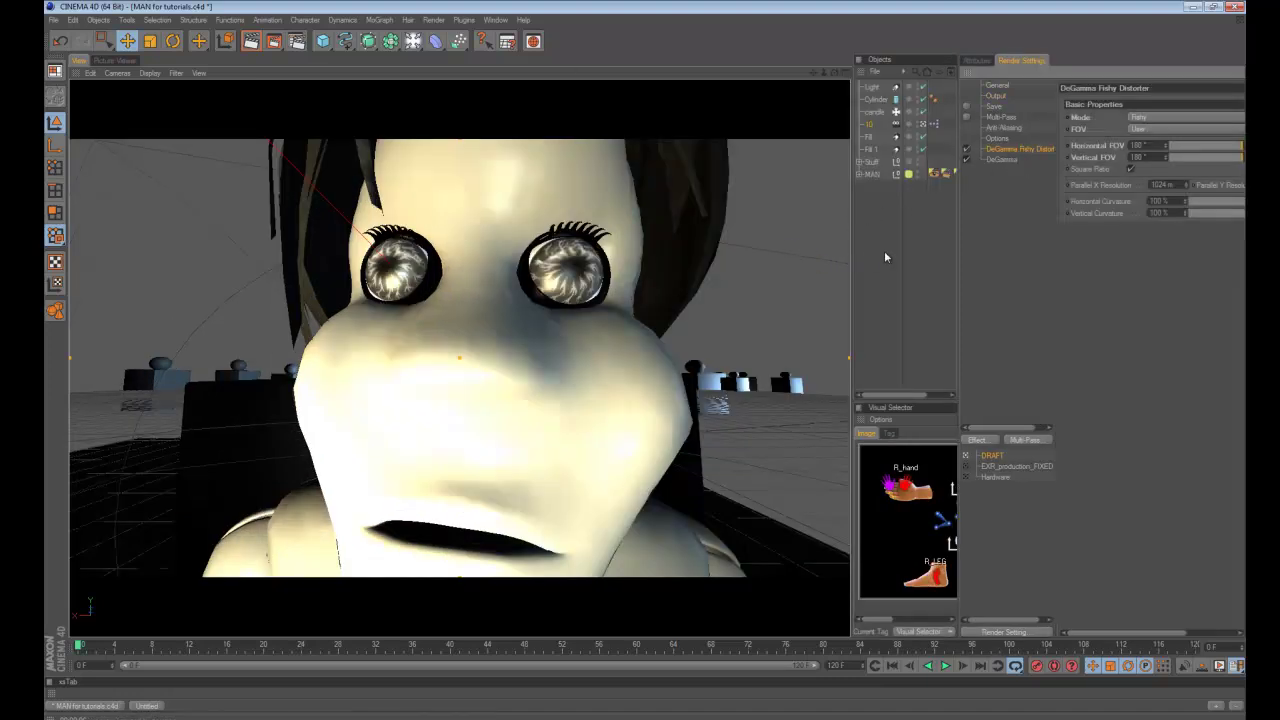
Step: Render the shot a third time and compare it with the earliest render in History
key(shift+r)
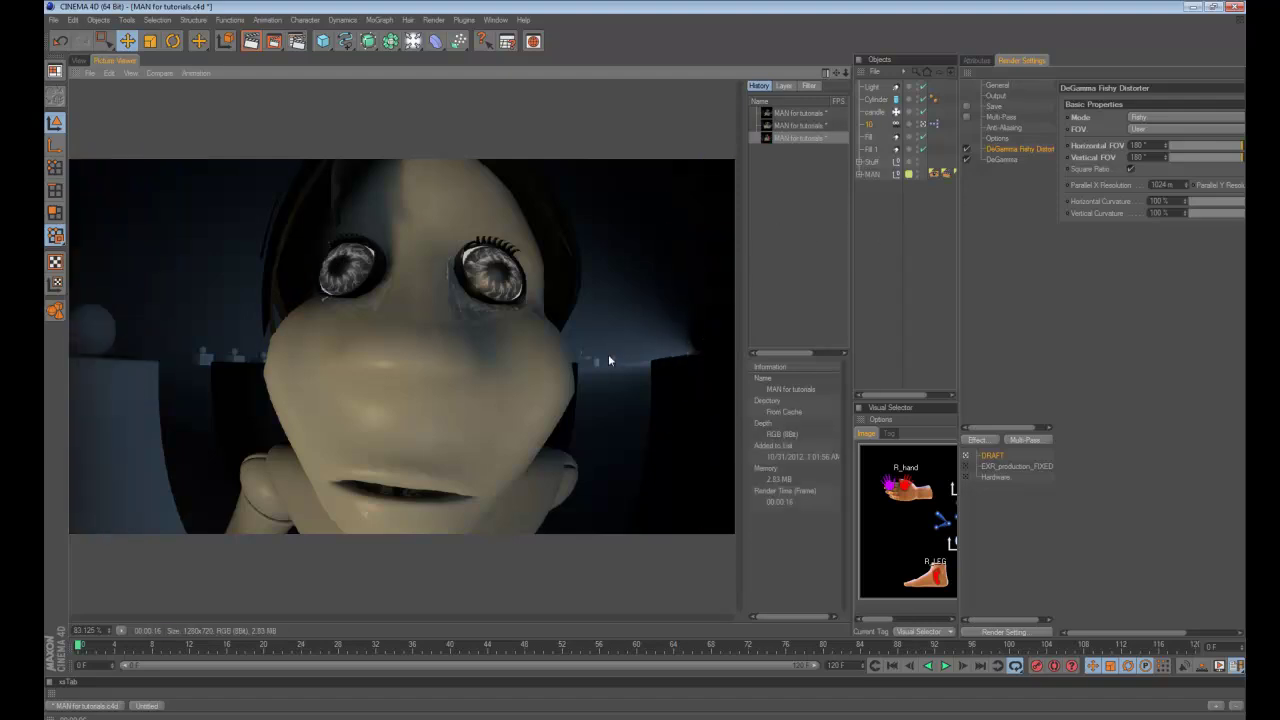
click(787, 114)
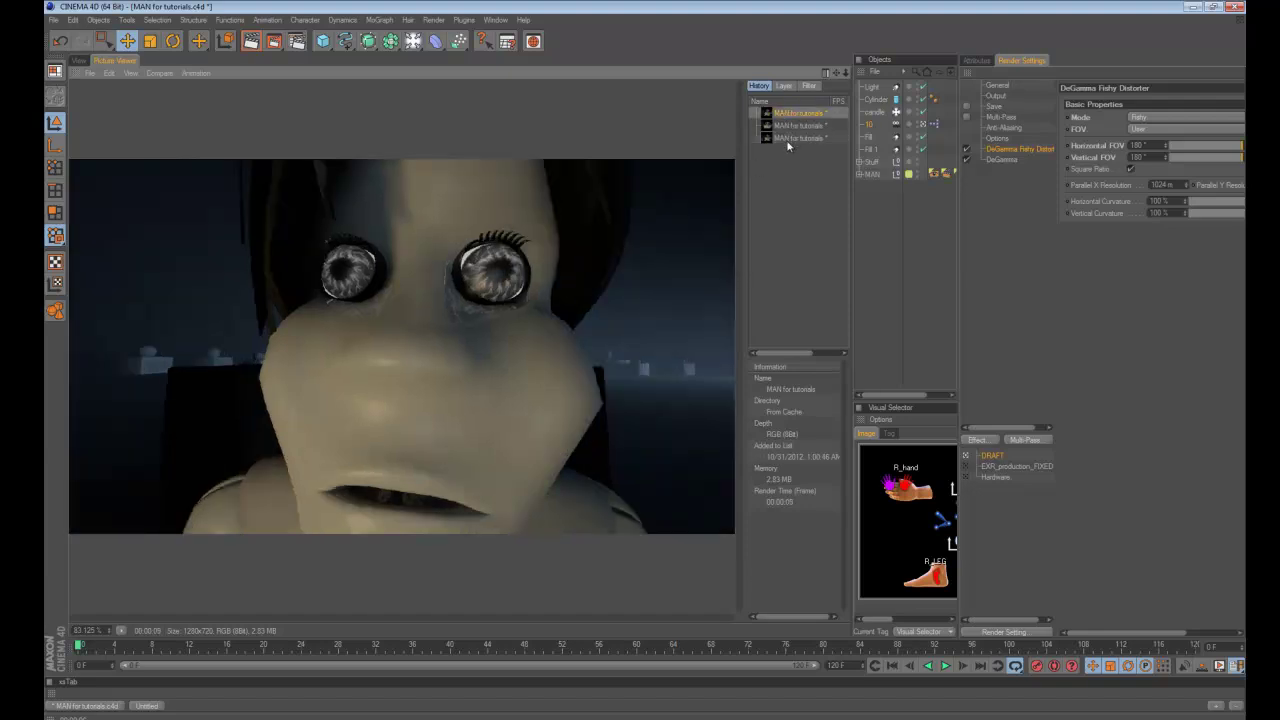
click(787, 138)
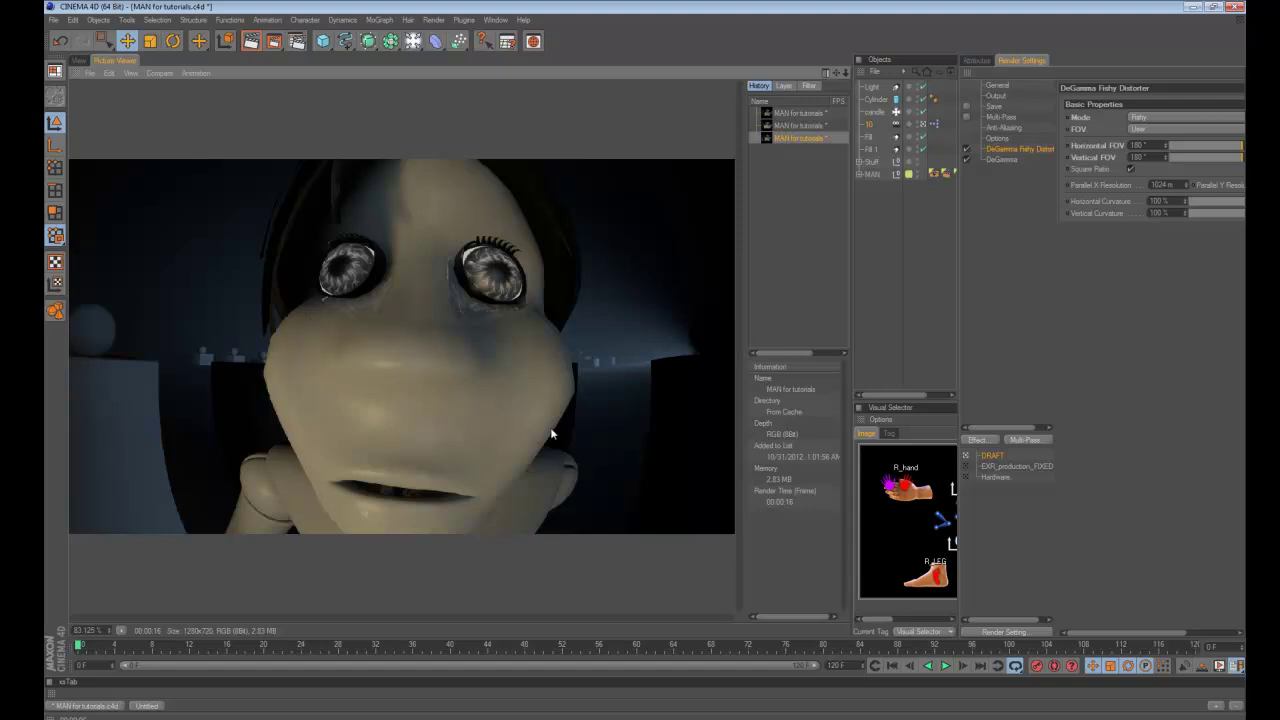
Step: Select the character, zoom the camera in close on the face, and render the fisheye close-up
click(78, 61)
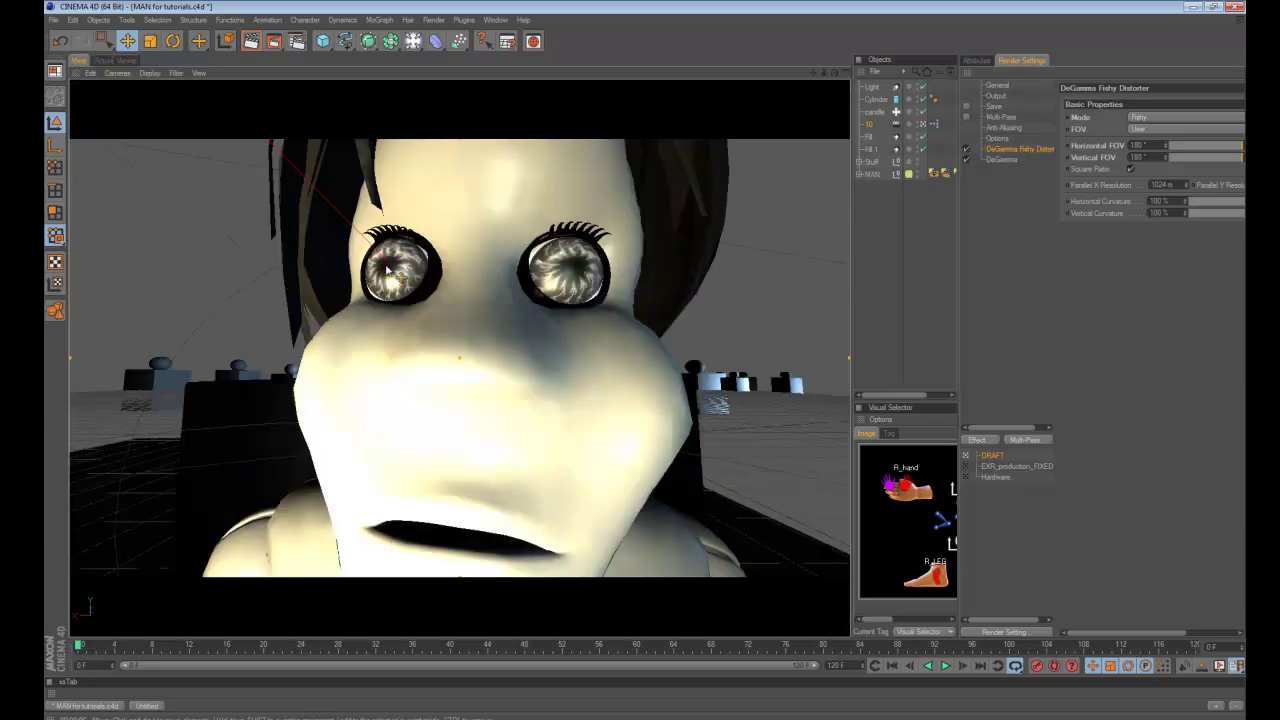
click(490, 355)
scroll(505, 365, up, 3)
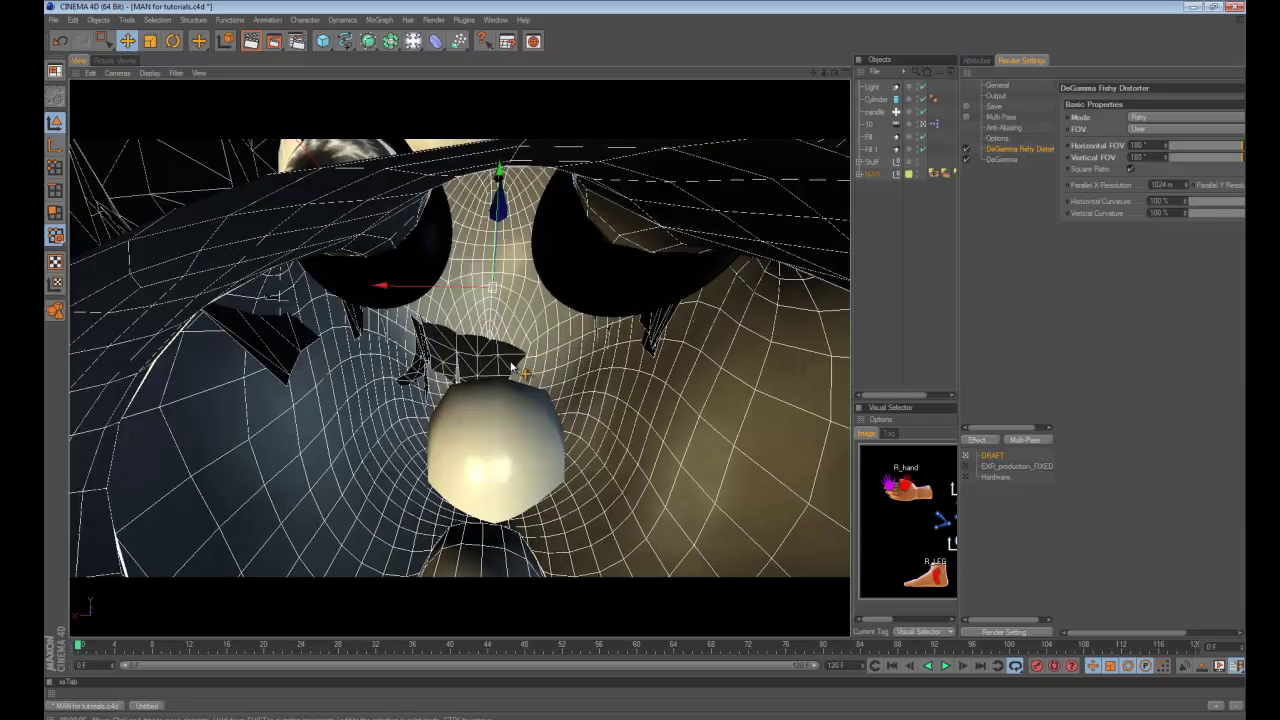
scroll(507, 368, up, 1)
scroll(507, 368, up, 2)
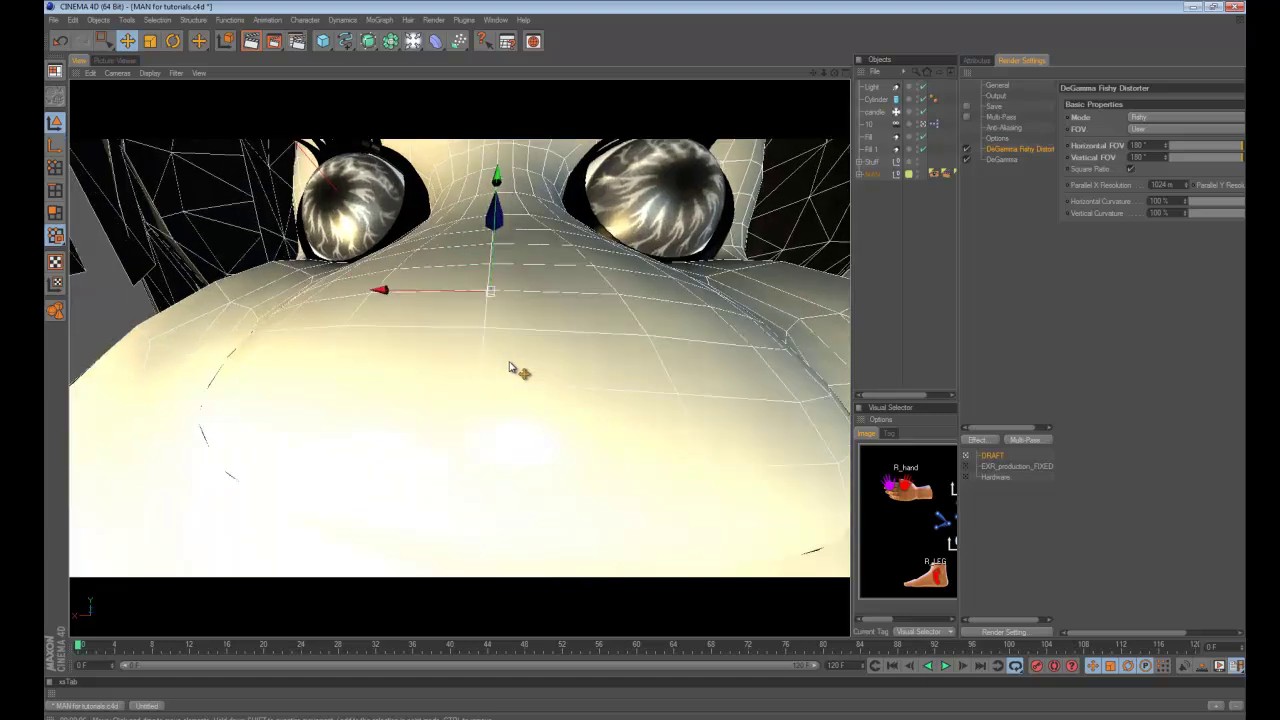
scroll(588, 347, up, 2)
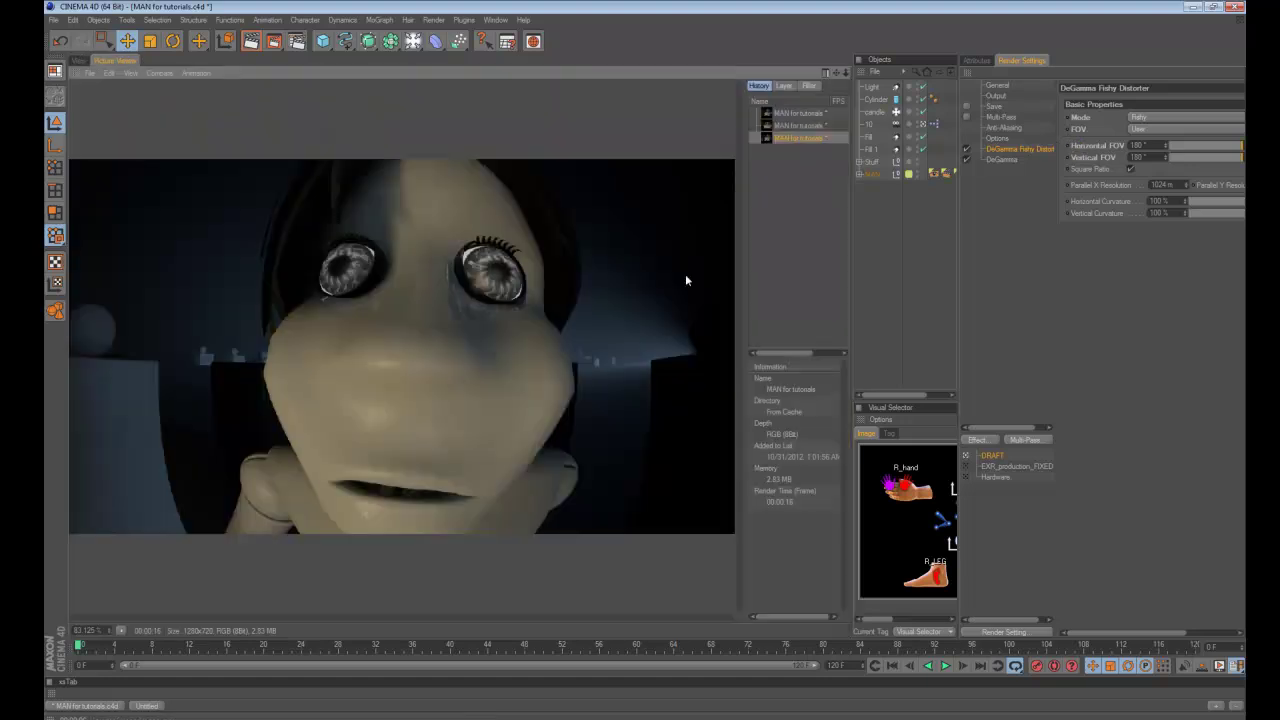
key(shift+r)
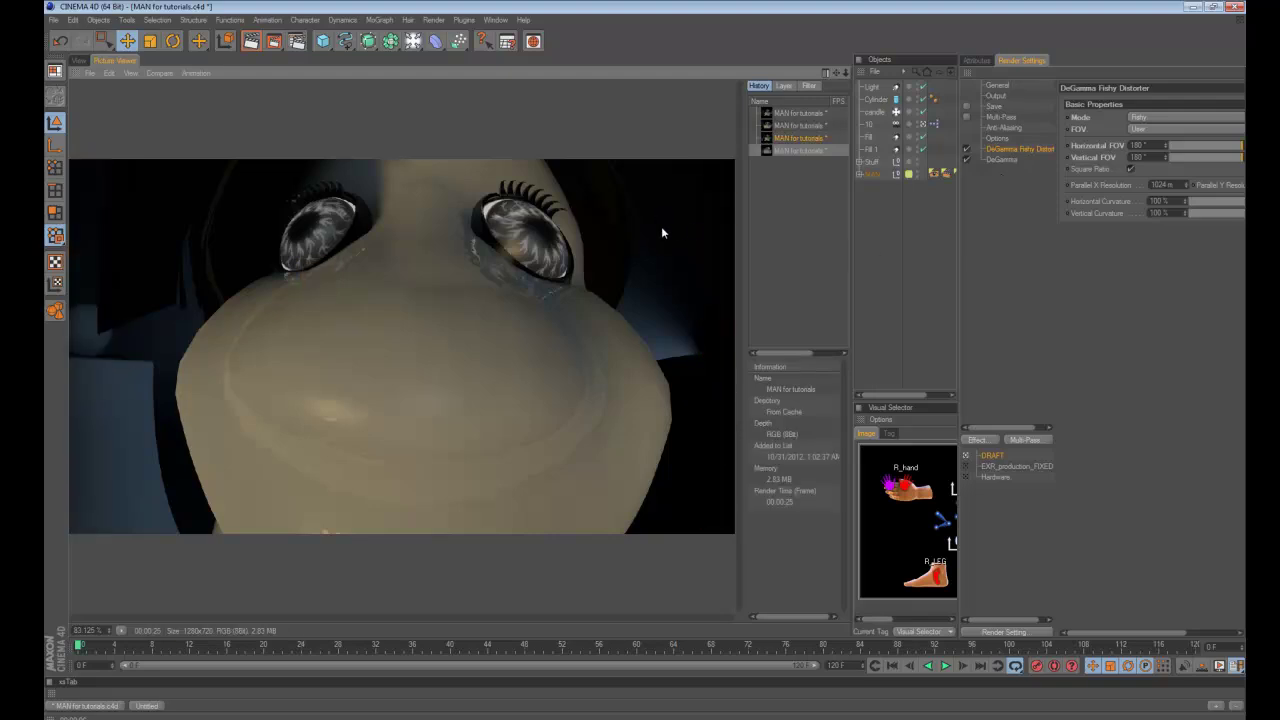
Step: Flip between the first and third renders in History, then widen the Render Settings panel
click(780, 143)
click(789, 118)
click(788, 139)
click(790, 116)
click(791, 139)
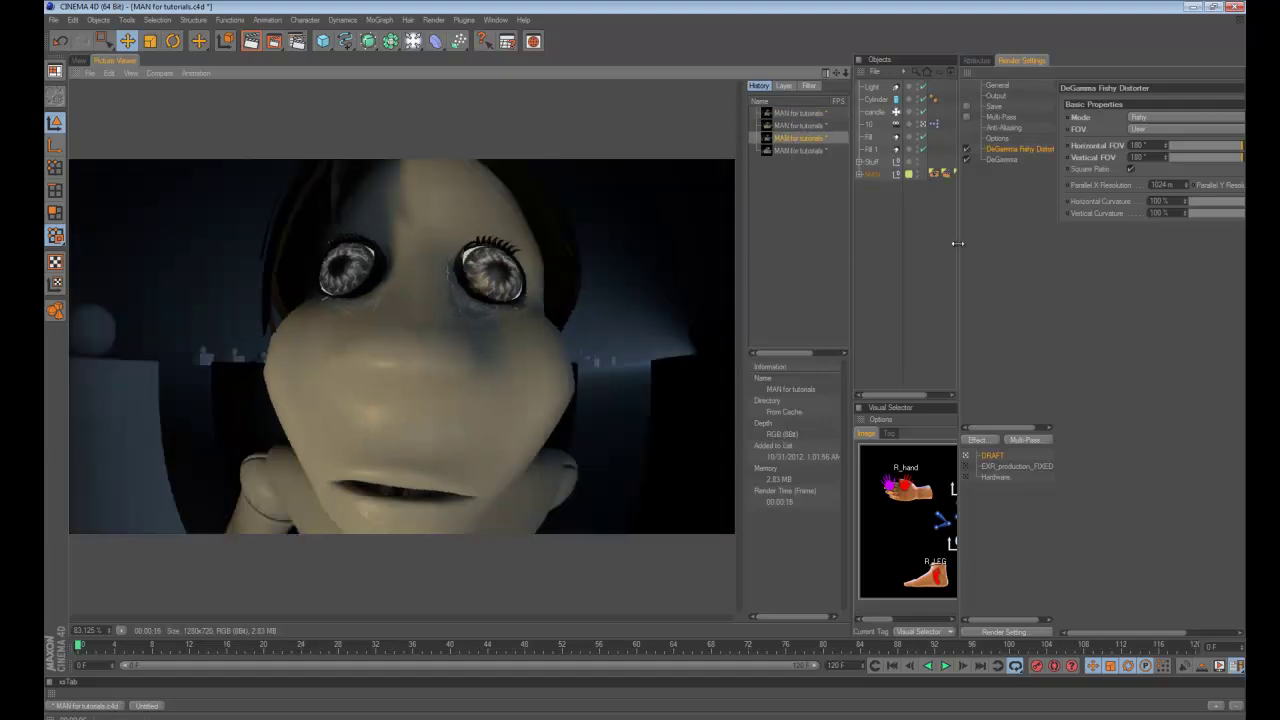
drag(957, 243, 734, 268)
Step: Keep Fishy mode and User FOV, toggle Square Ratio, enlarge the render view, and select camera 10
click(997, 117)
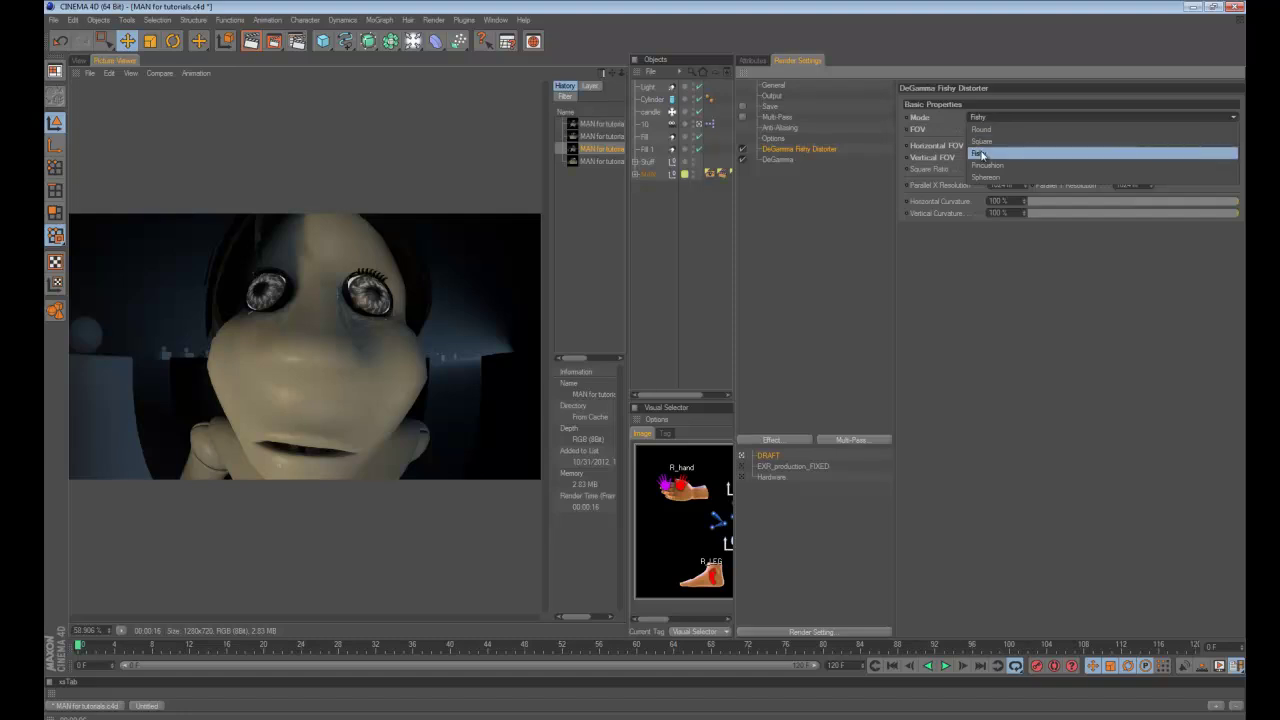
click(979, 153)
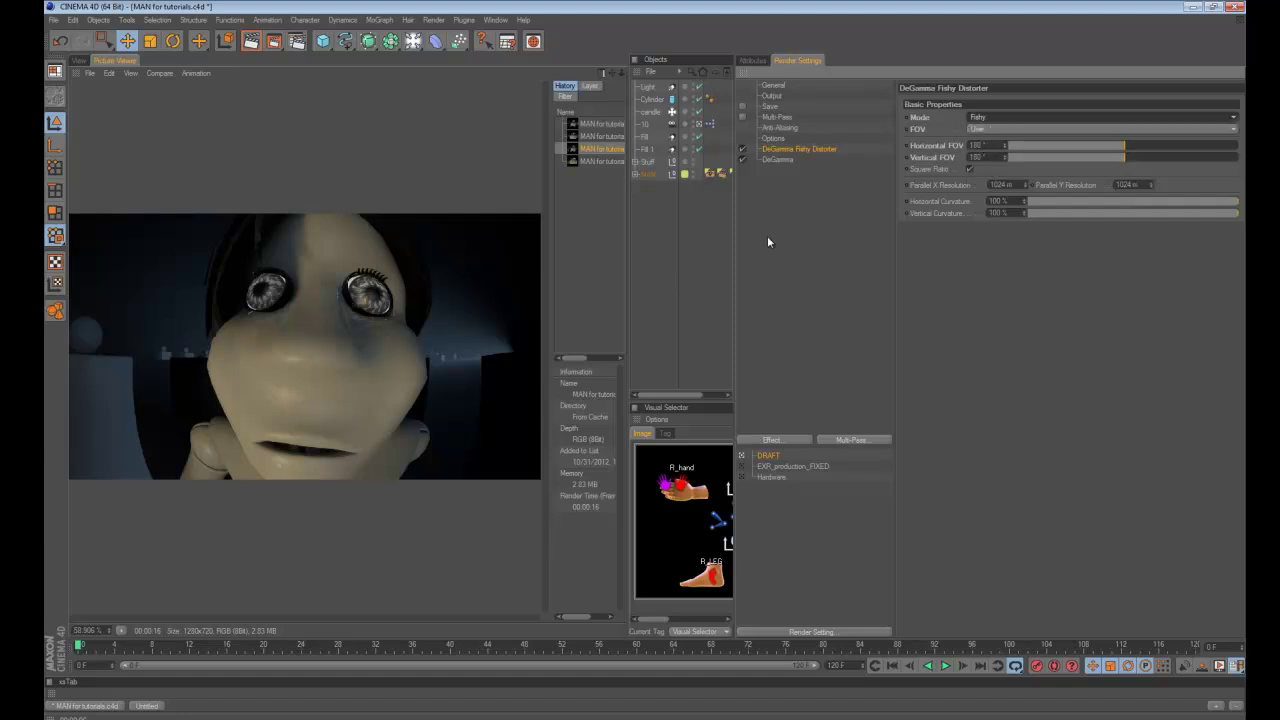
click(979, 130)
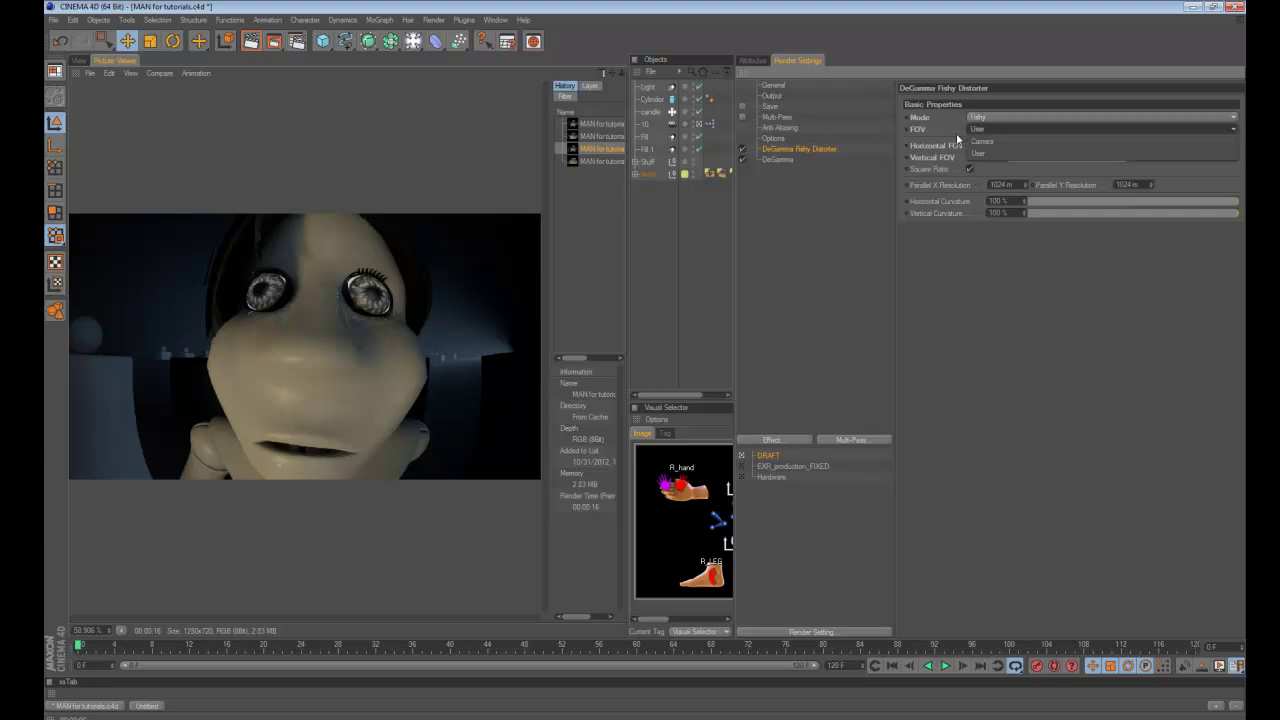
click(955, 138)
click(969, 168)
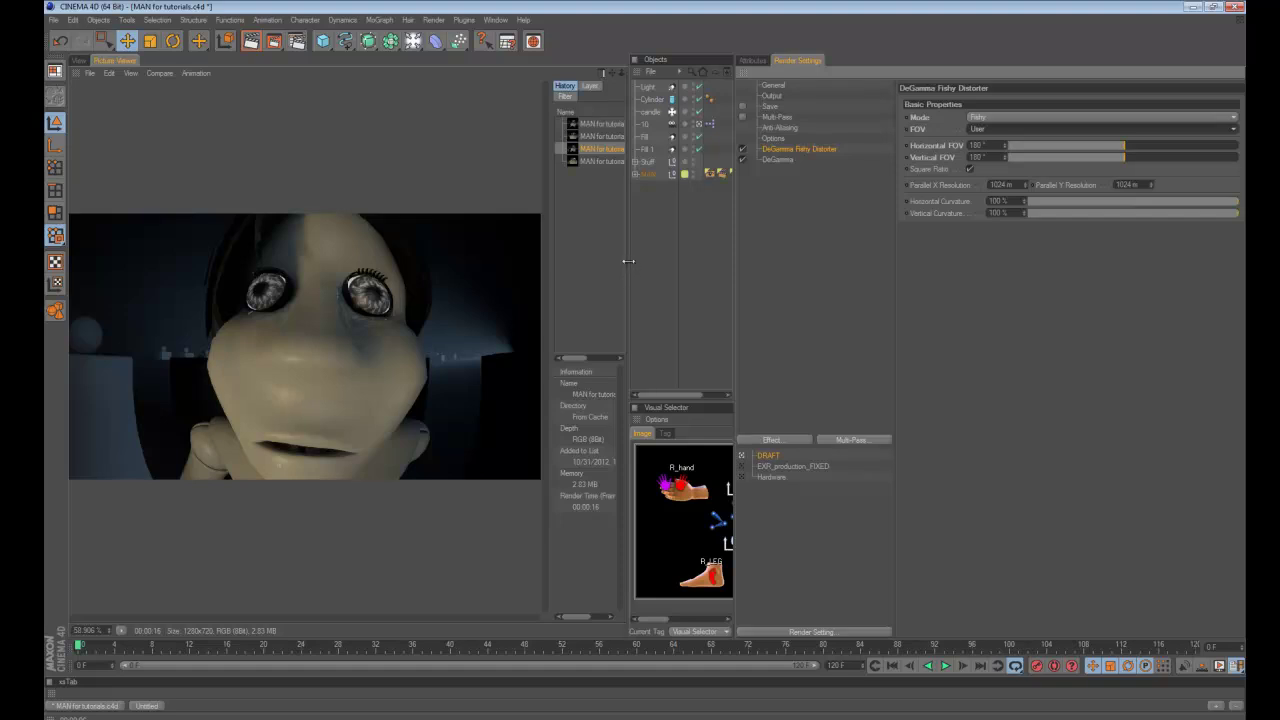
drag(630, 262, 586, 274)
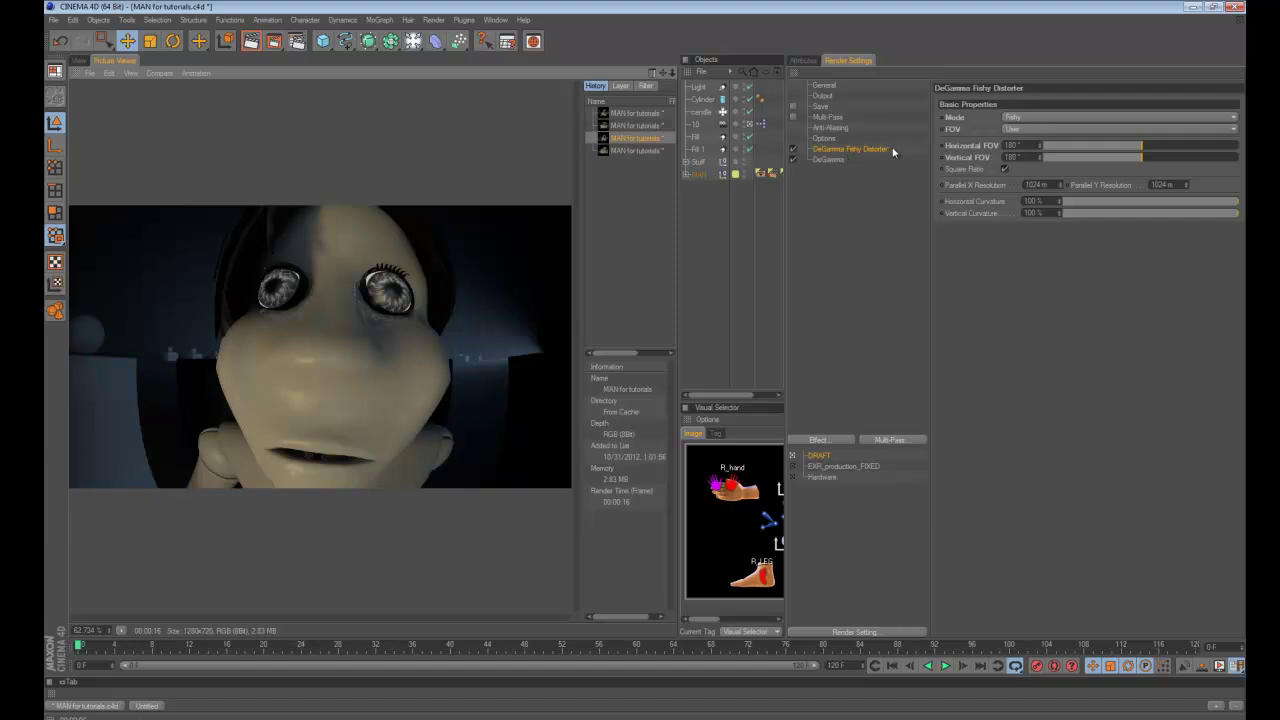
click(705, 143)
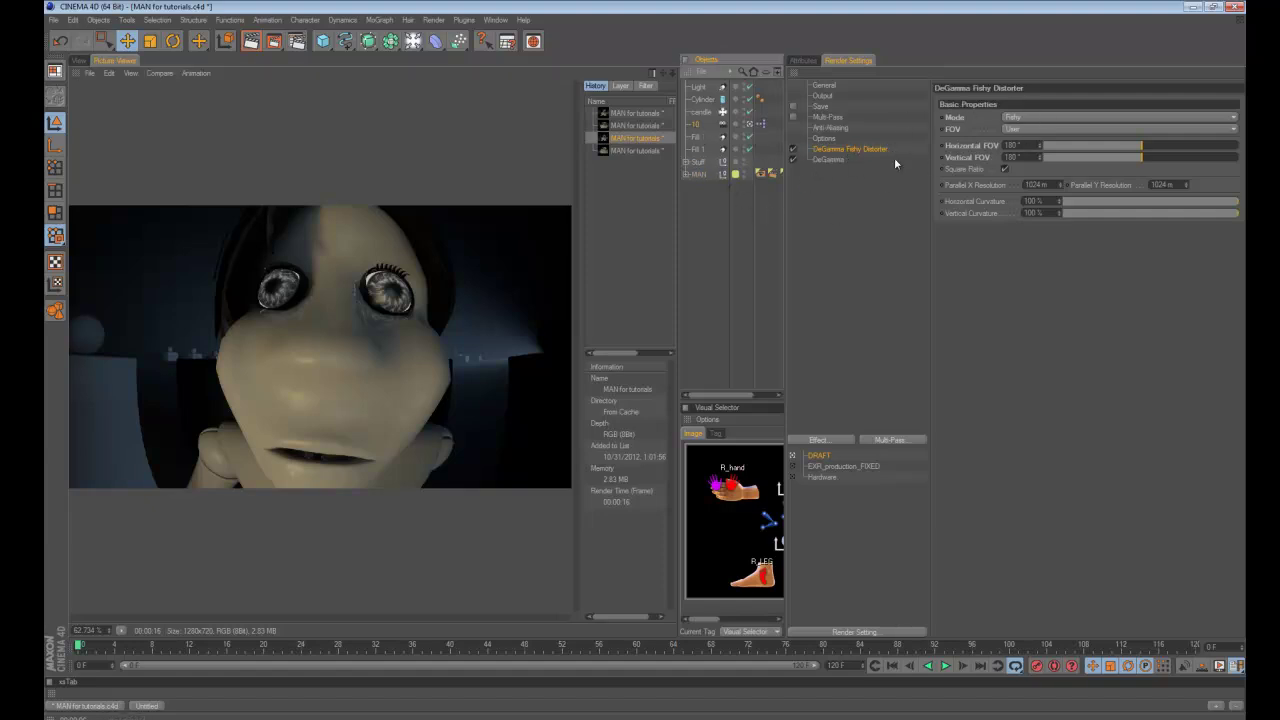
Step: After checking the camera, set both Fishy Distorter Horizontal and Vertical FOV fields to 130°
click(804, 61)
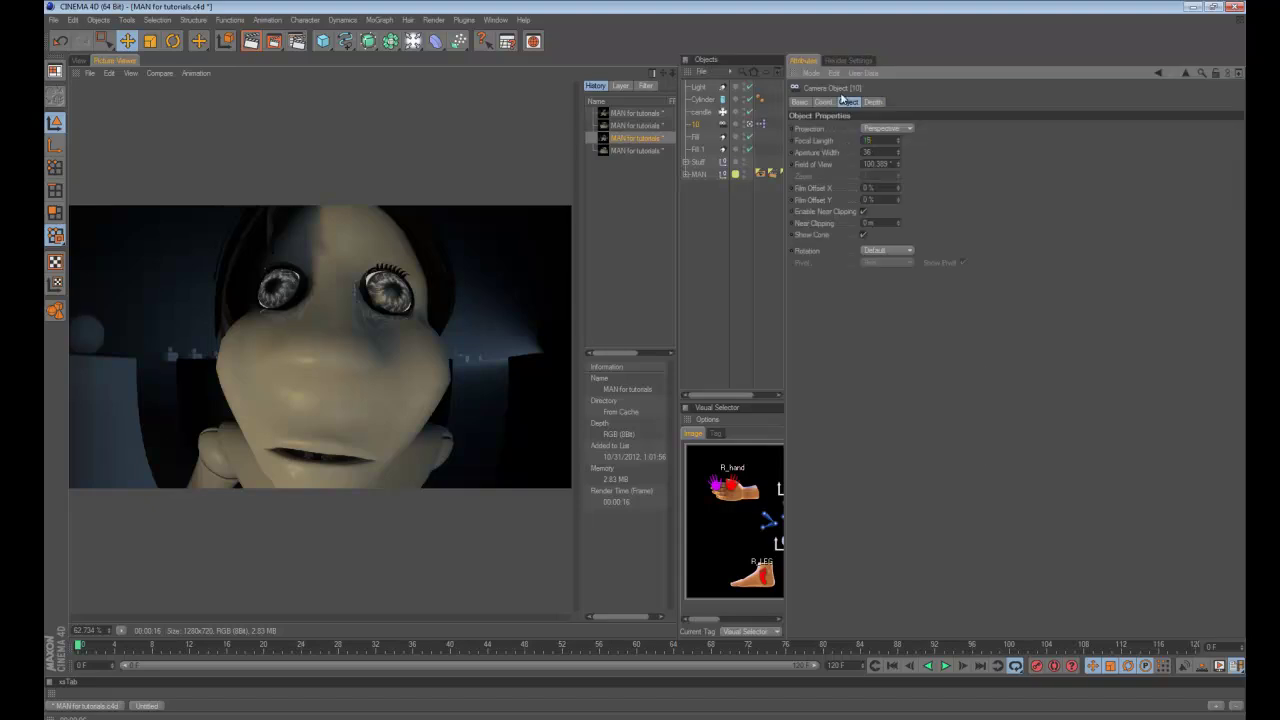
click(848, 61)
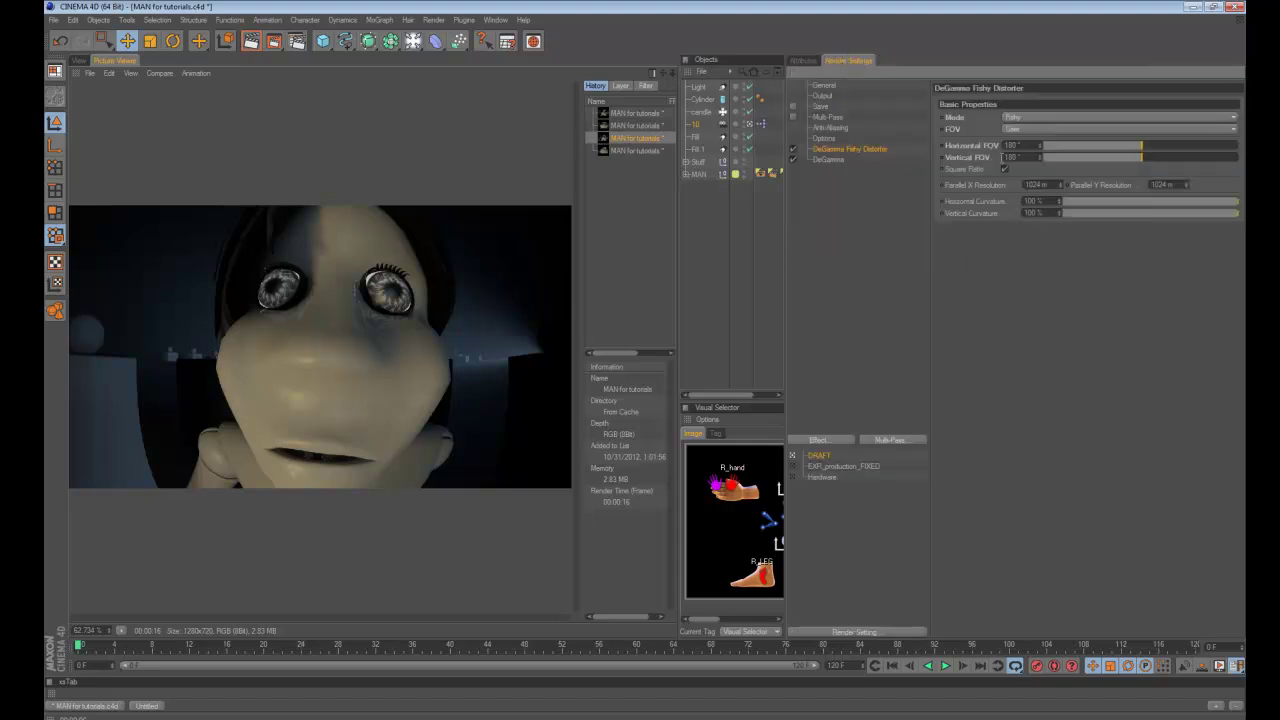
double_click(1033, 145)
text(130)
key(Tab)
text(130)
key(Return)
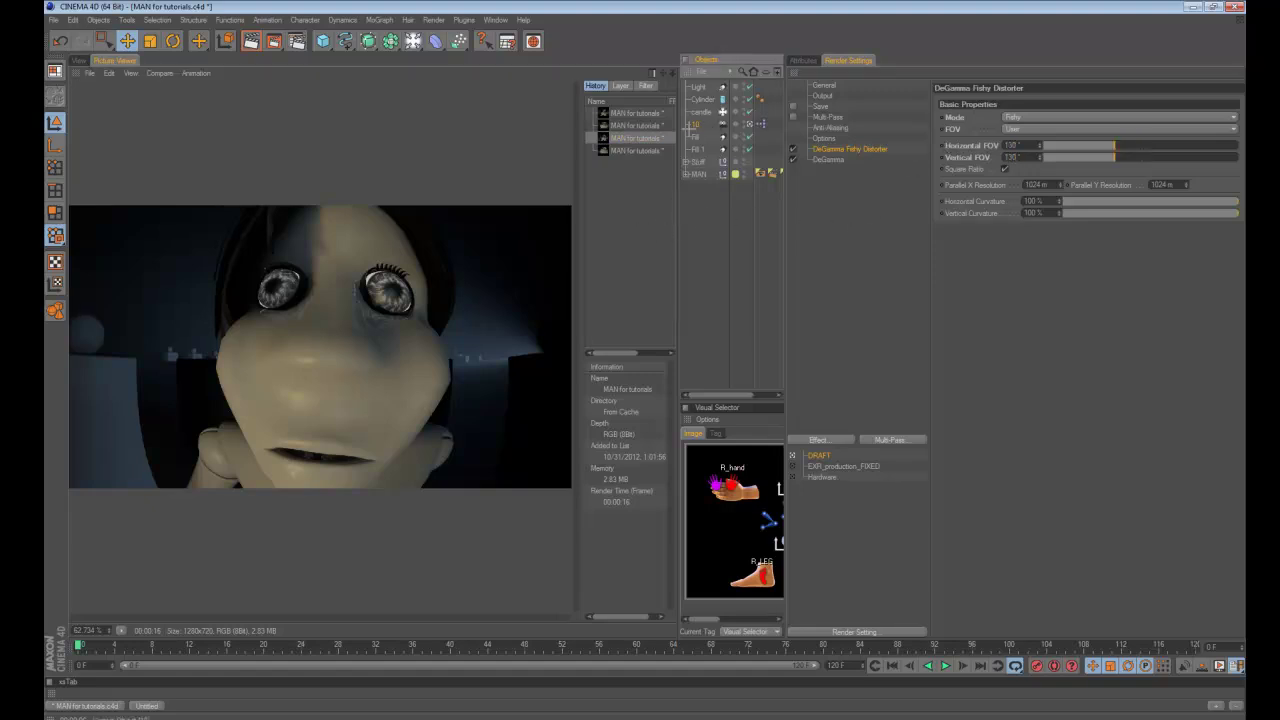
Step: Orbit the 3D view to look down on the character and render it in the editor viewport
scroll(337, 315, down, 3)
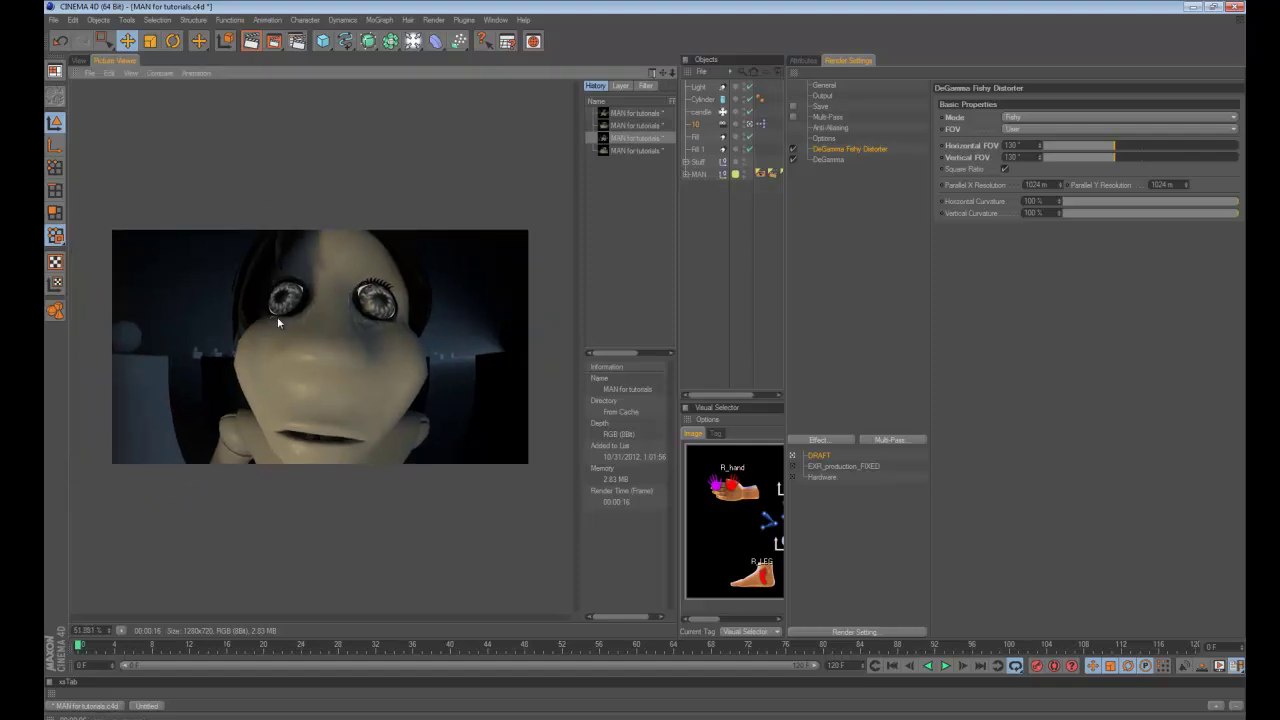
click(78, 59)
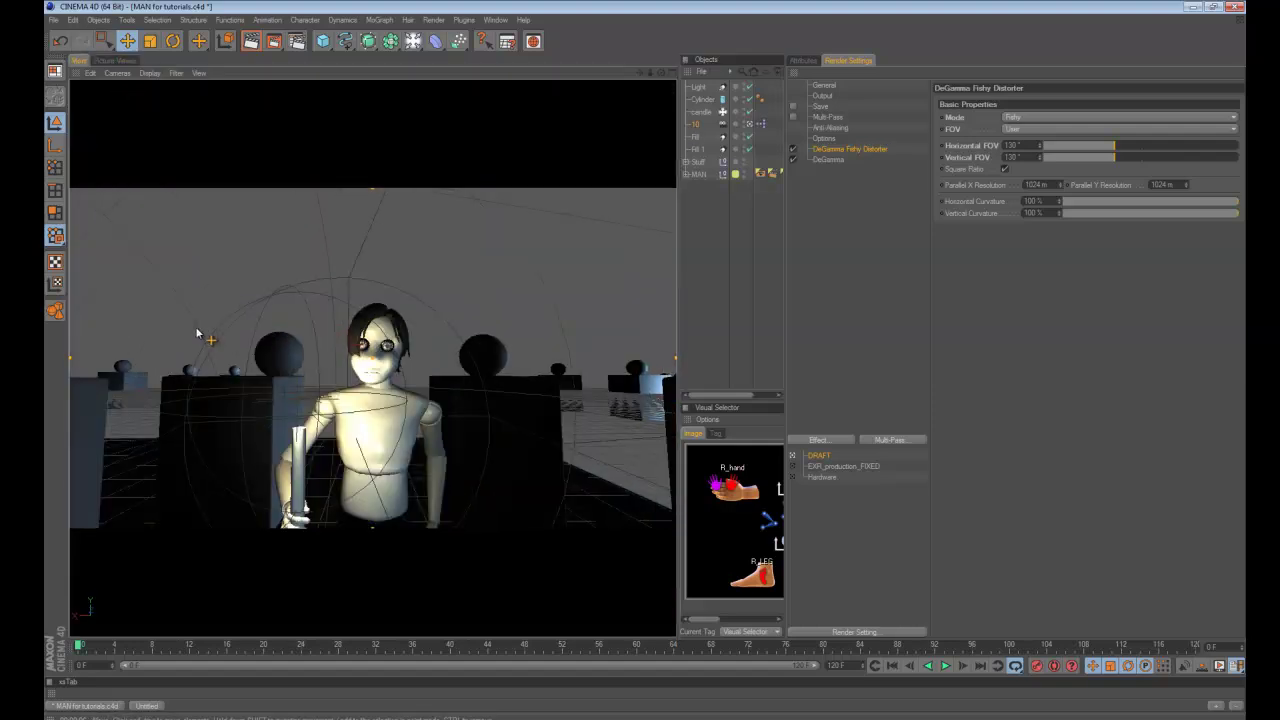
alt+drag(297, 355, 379, 325)
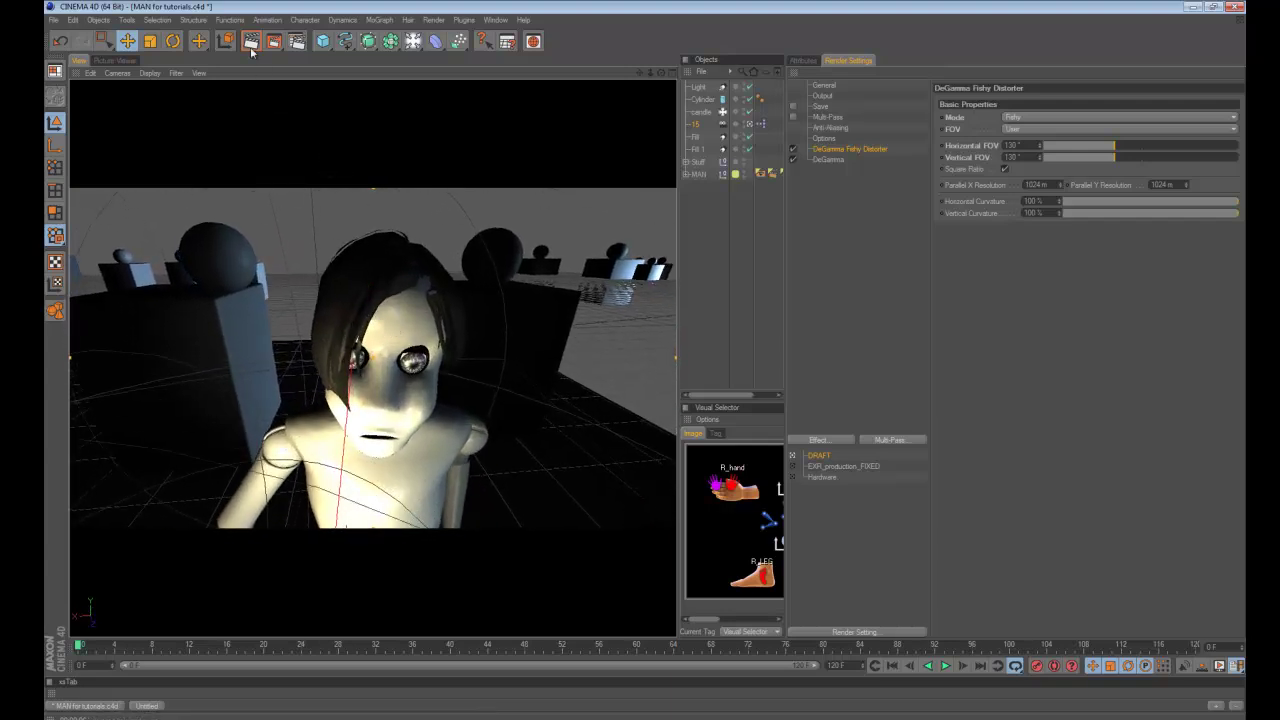
click(505, 400)
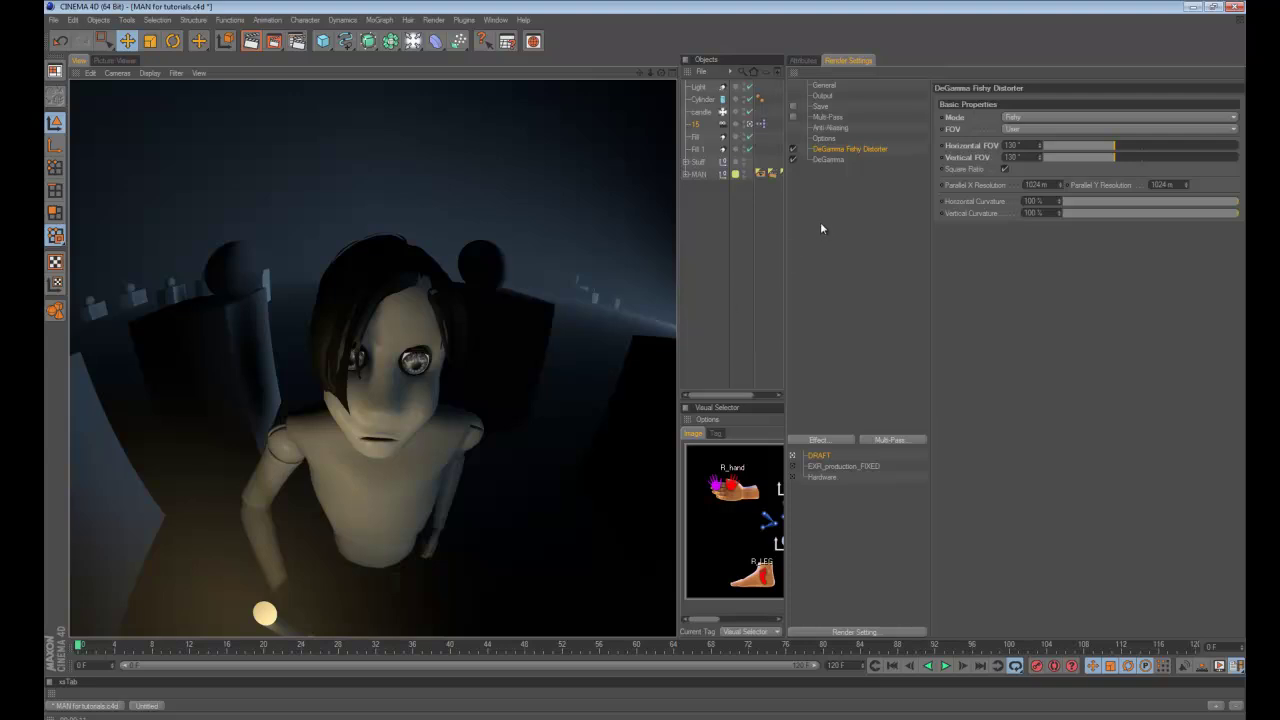
click(824, 440)
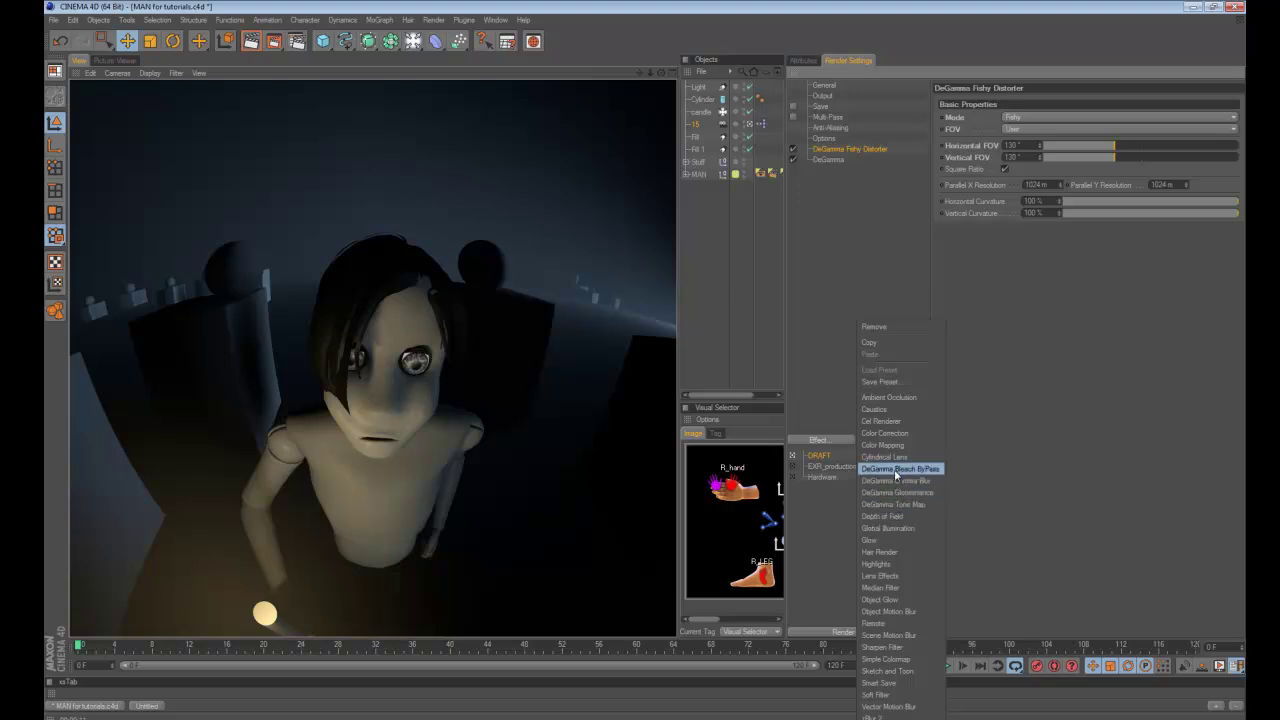
click(842, 243)
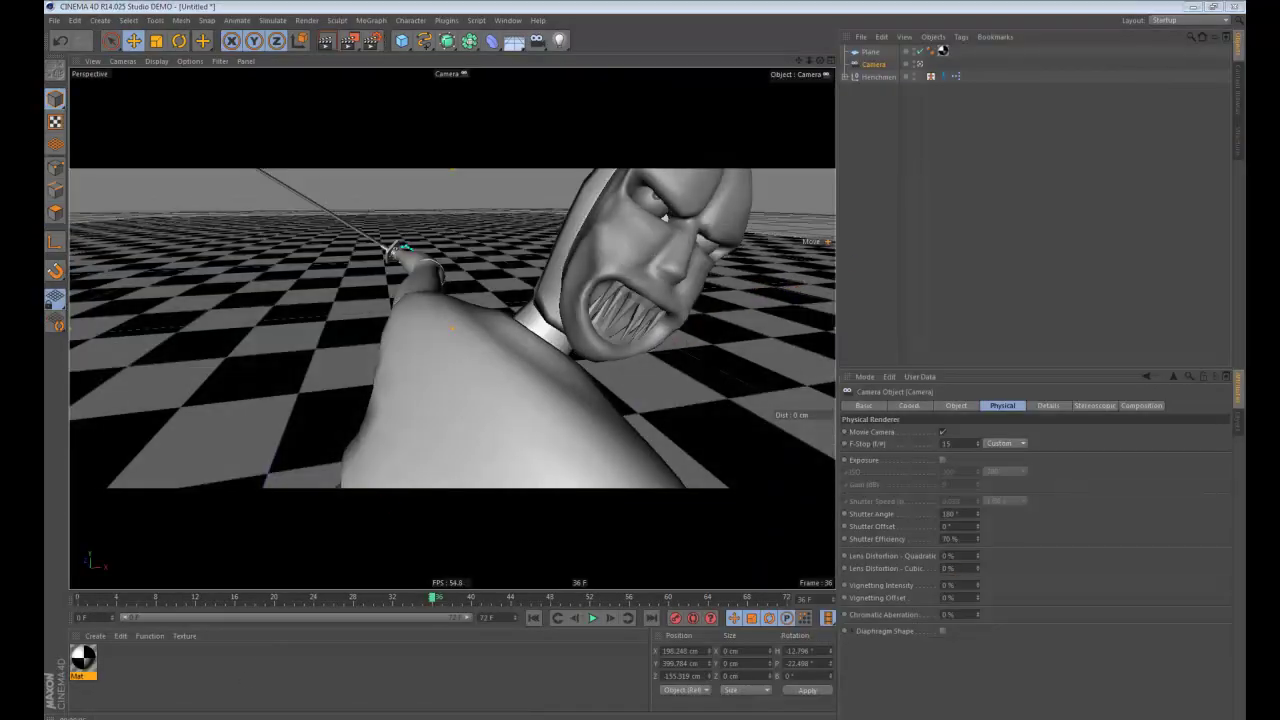
Step: Confirm Physical is the selected renderer in Render Settings, then close the dialog
key(ctrl+b)
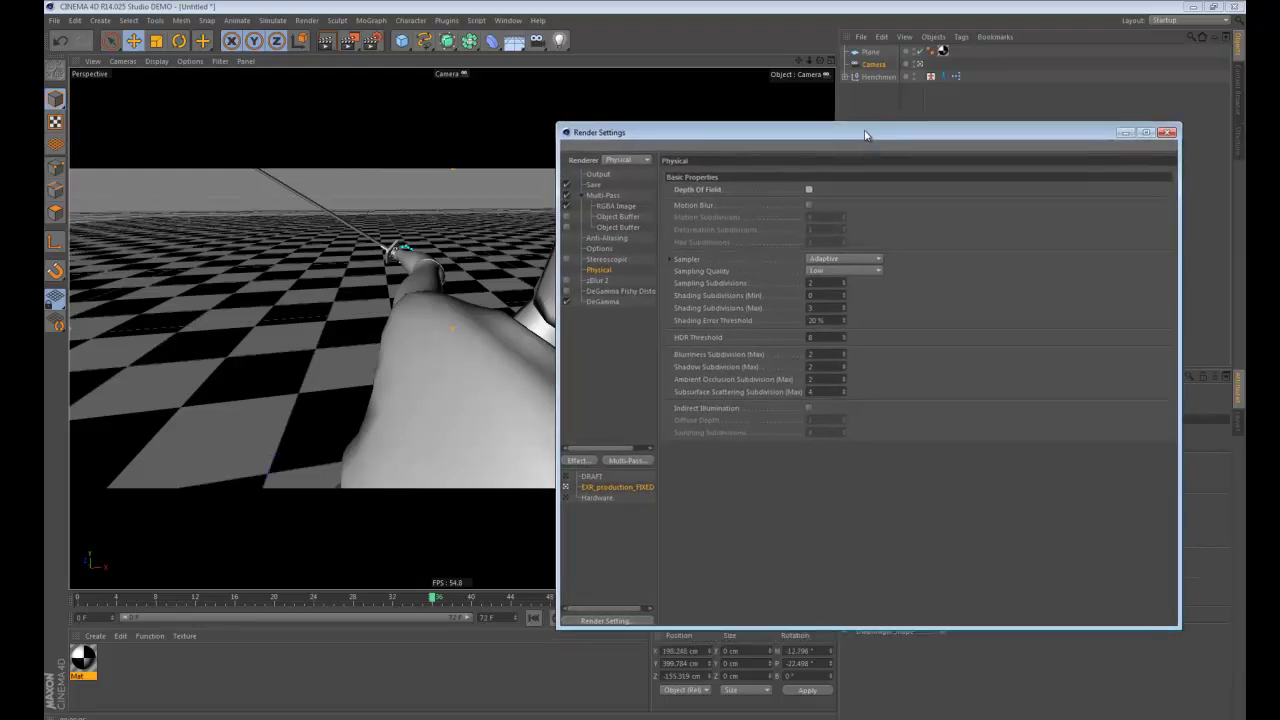
click(628, 161)
click(630, 162)
click(1167, 132)
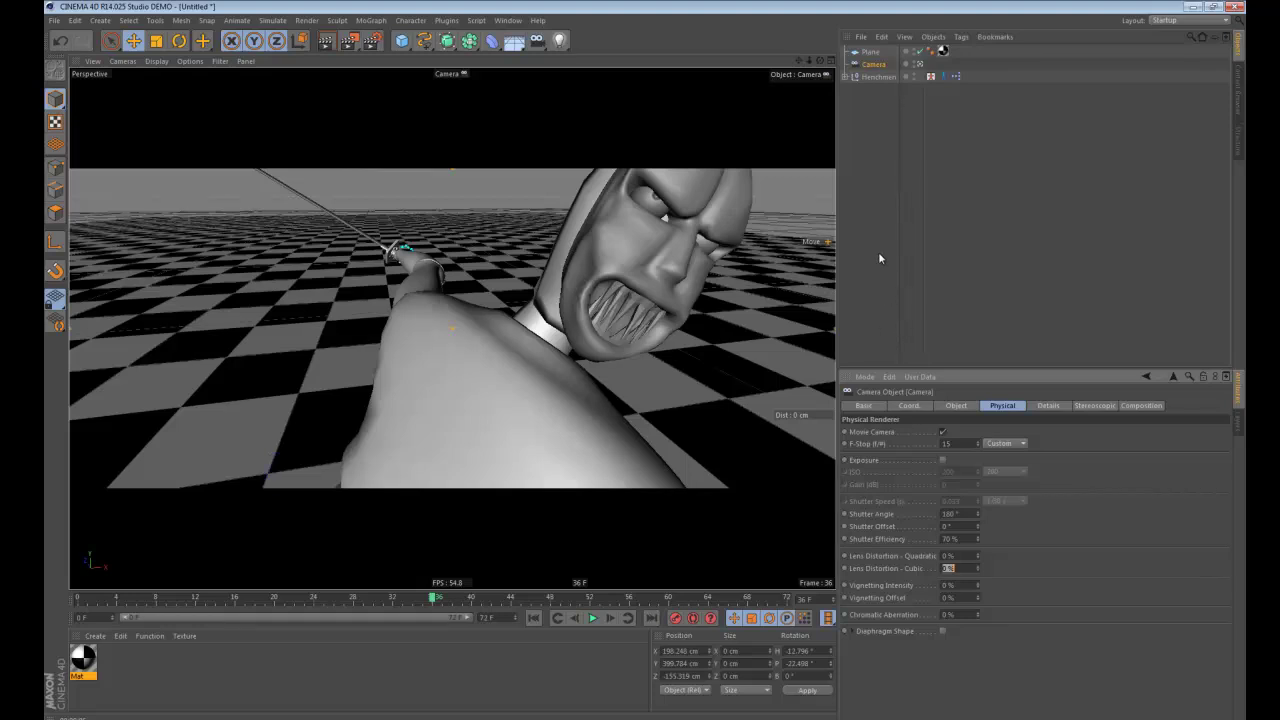
Step: Render the view with the current lens distortion, then set Lens Distortion - Quadratic to 0 %
click(964, 556)
key(ctrl+r)
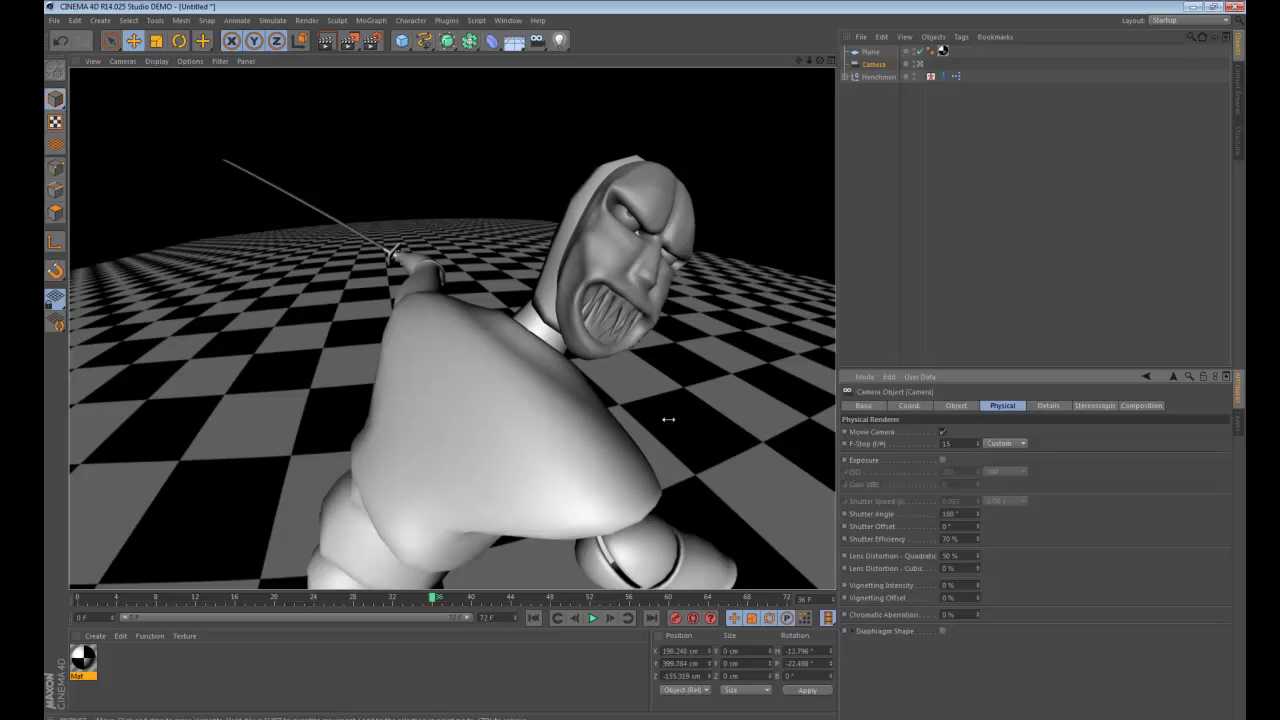
click(946, 555)
text(0)
key(Return)
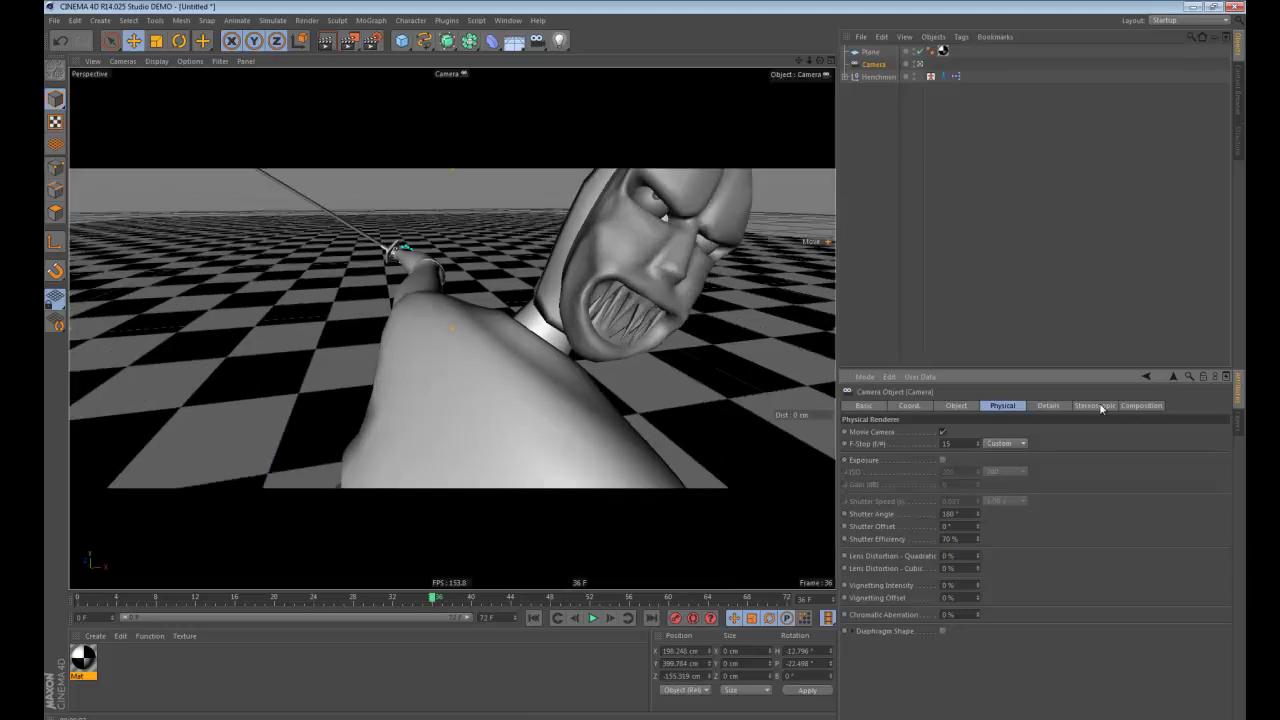
Step: Browse the camera's Stereoscopic and Object pages, then return to the Physical settings
click(1050, 406)
click(1090, 406)
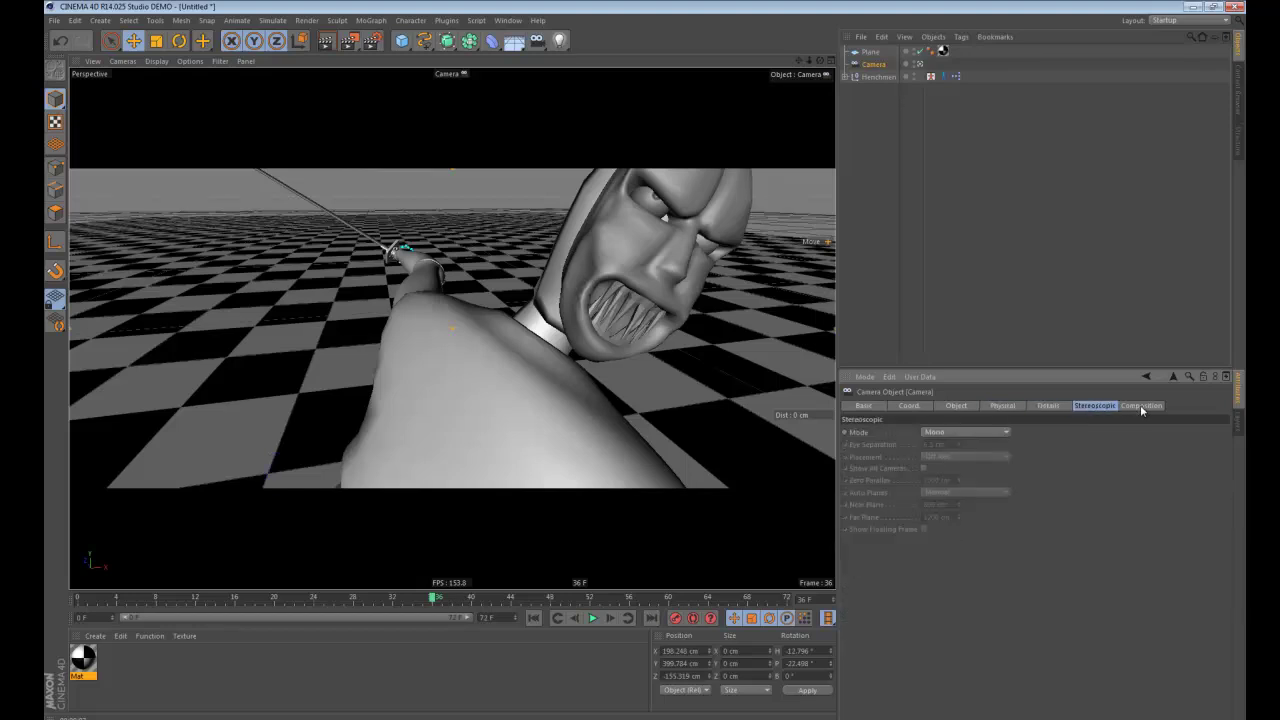
click(956, 406)
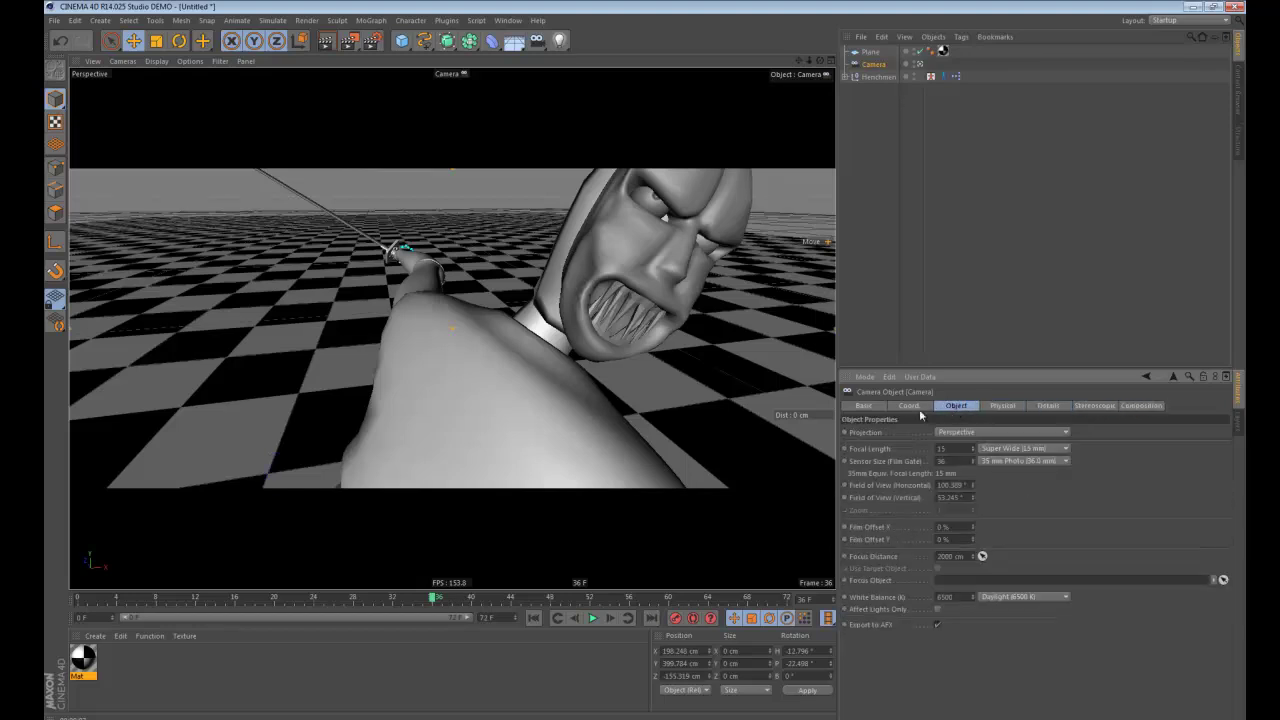
click(860, 406)
click(909, 406)
click(1002, 406)
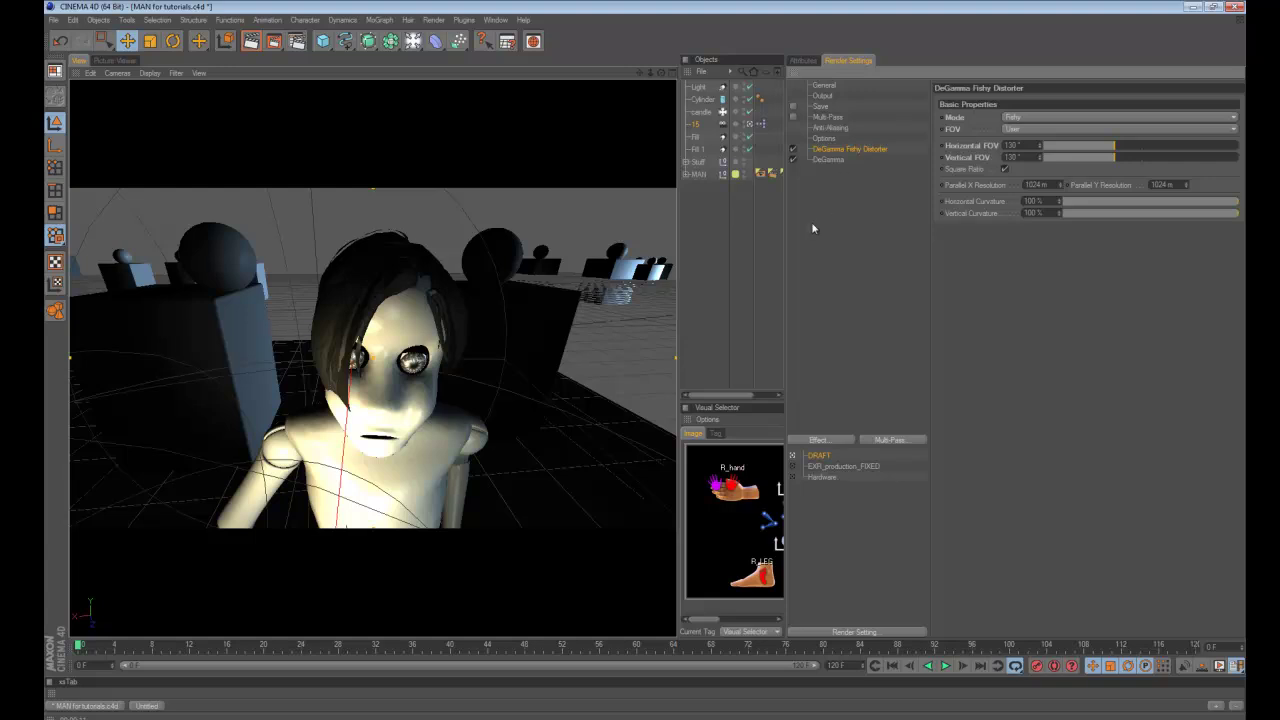
Step: Drag the panel dividers right to widen the Objects/Visual Selector panels and the 3D view
drag(787, 240, 925, 245)
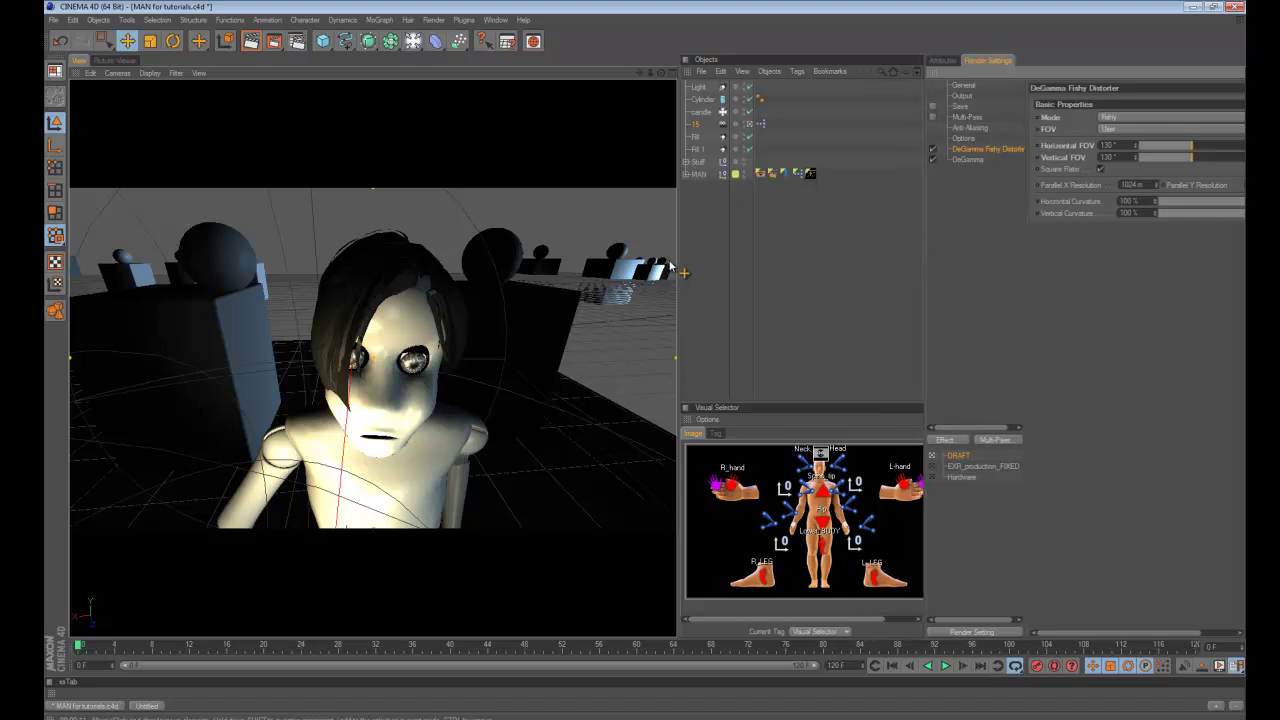
drag(678, 262, 711, 260)
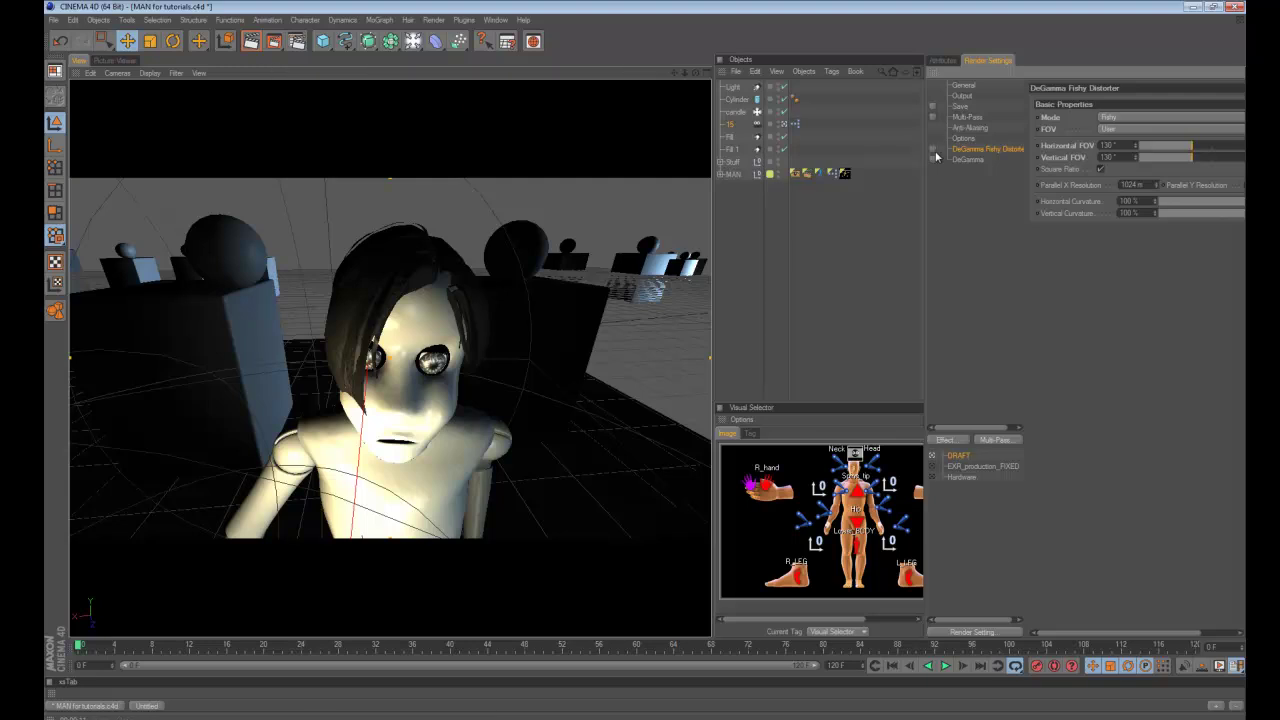
Step: Disable DeGamma Fishy Distorter, enable DeGamma, and render the undistorted character in the viewport
click(932, 148)
click(250, 41)
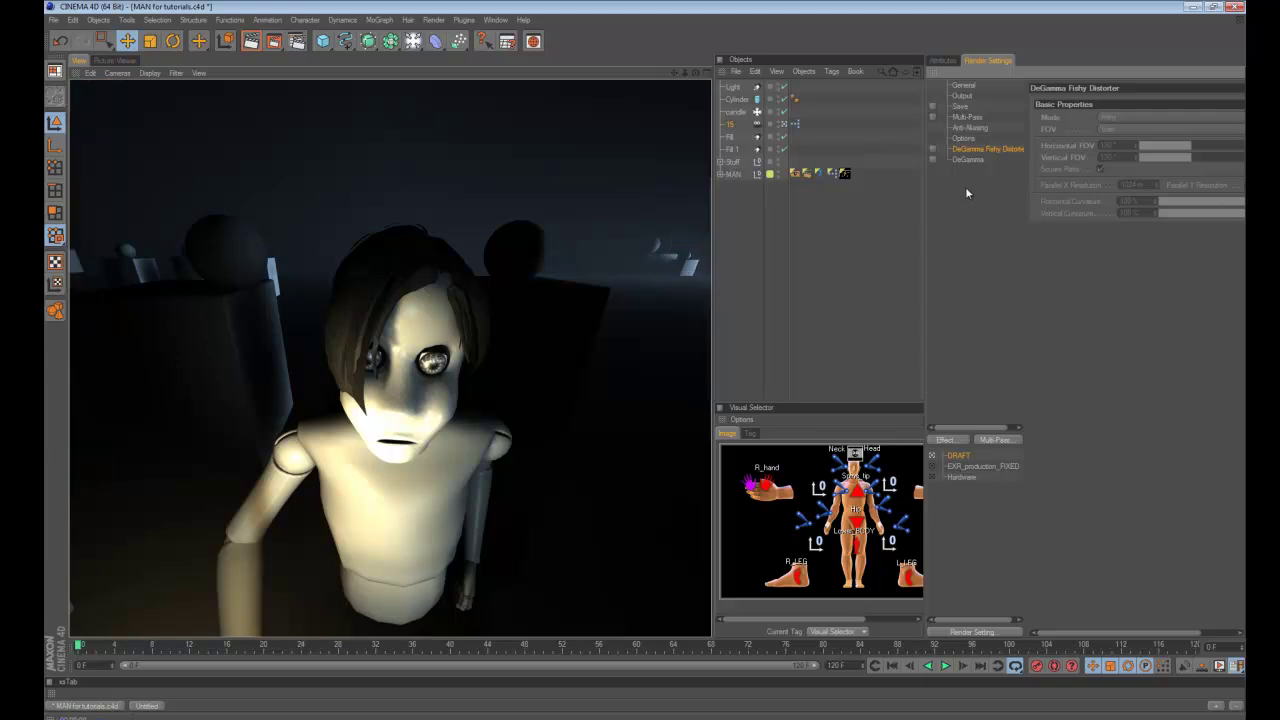
click(933, 159)
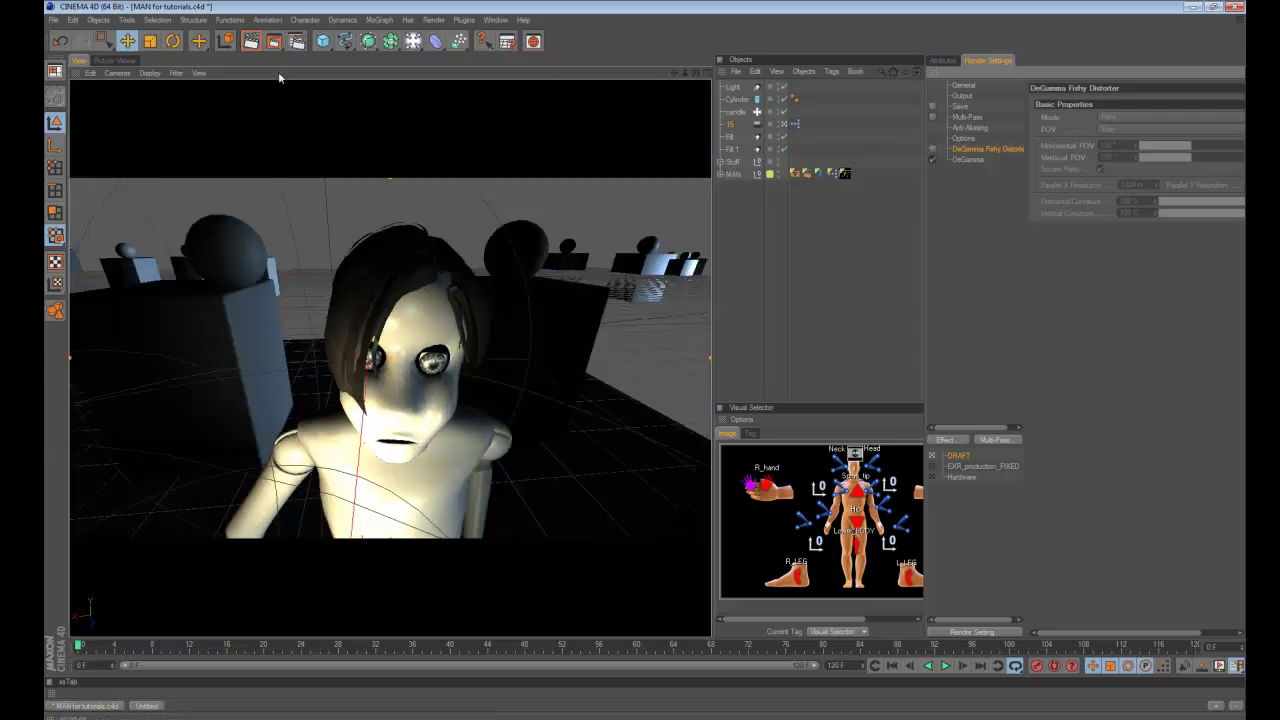
click(247, 47)
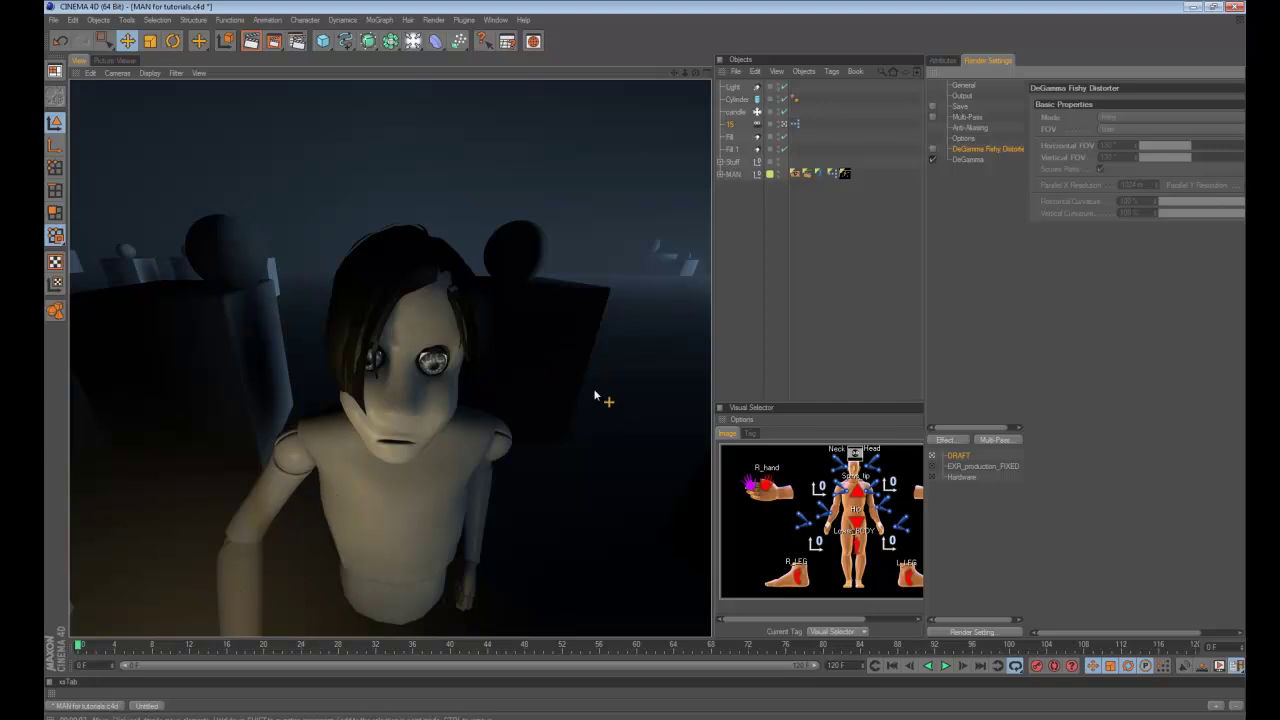
Step: Clear the viewport render and switch the DeGamma Fishy Distorter back on
click(966, 161)
click(978, 149)
click(932, 148)
Step: In the Picture Viewer, flip between the first and third history renders, ending on the 9-second one
click(113, 61)
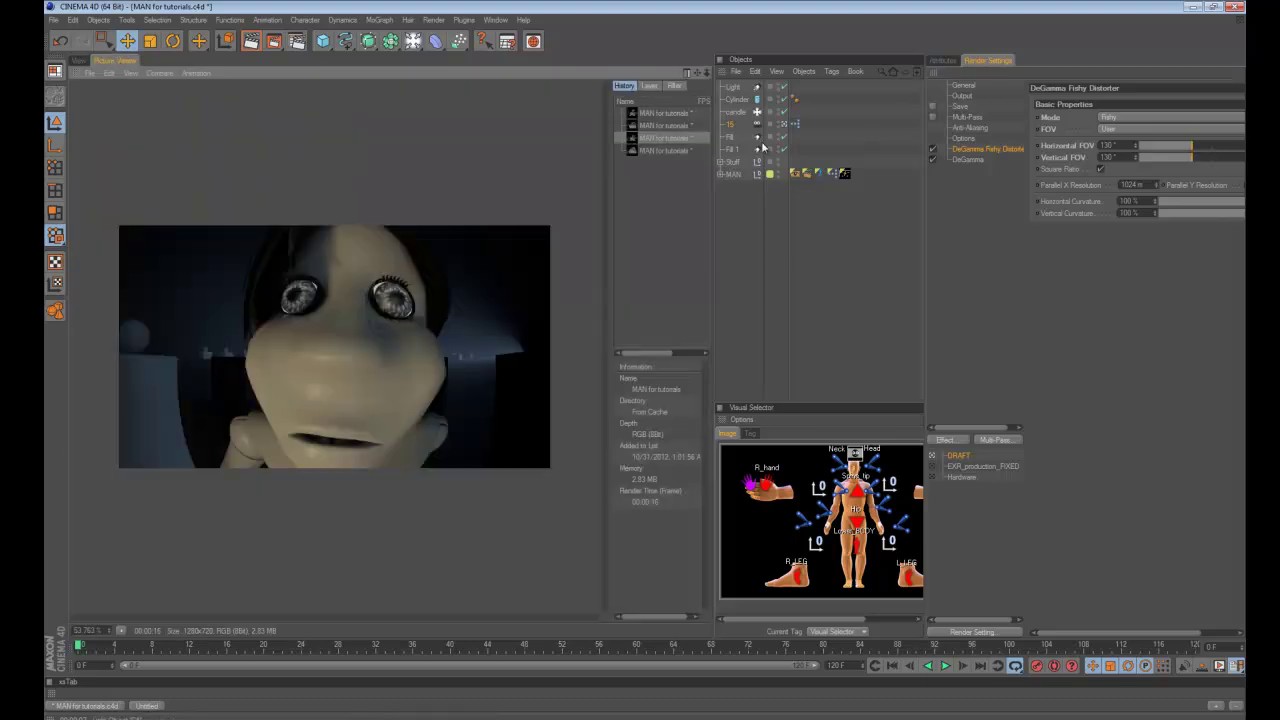
click(657, 114)
click(655, 137)
click(657, 117)
click(660, 138)
click(658, 118)
click(659, 138)
click(659, 116)
click(660, 139)
click(662, 118)
click(655, 139)
click(648, 116)
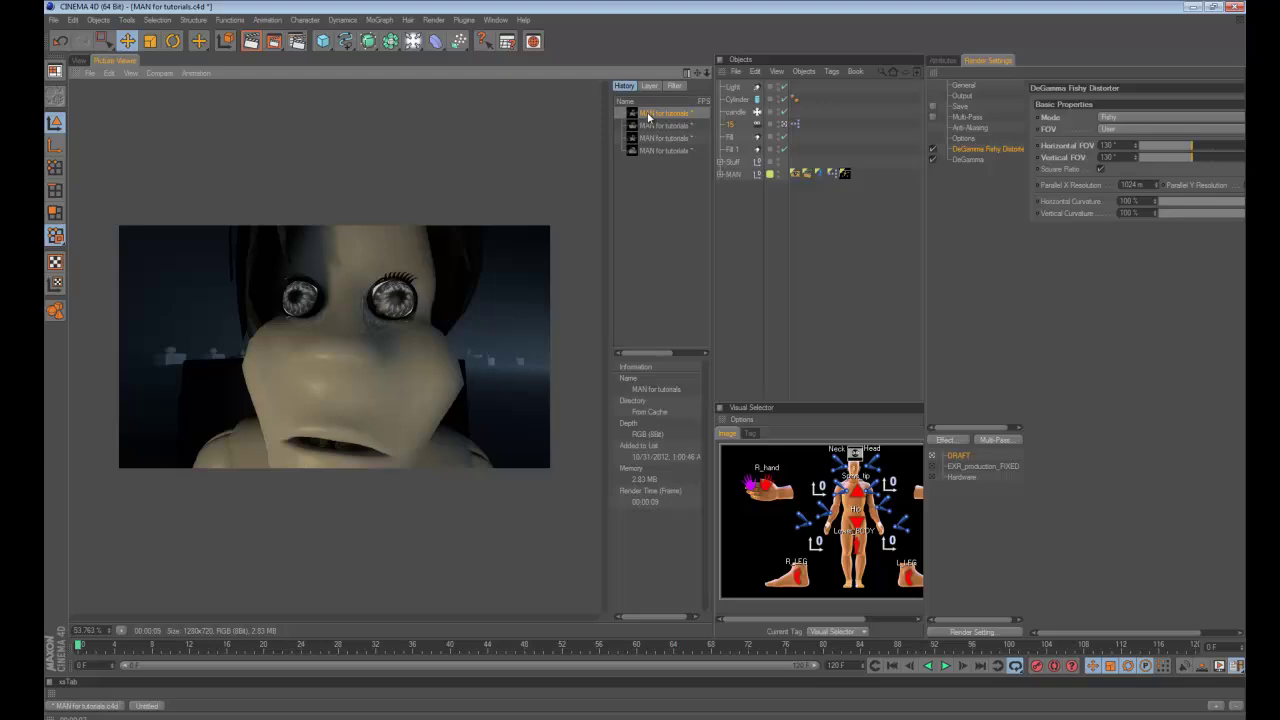
Step: Hide the side panel, apply View > Fit to Screen, widen the viewer, and restore the History list
click(613, 248)
click(131, 73)
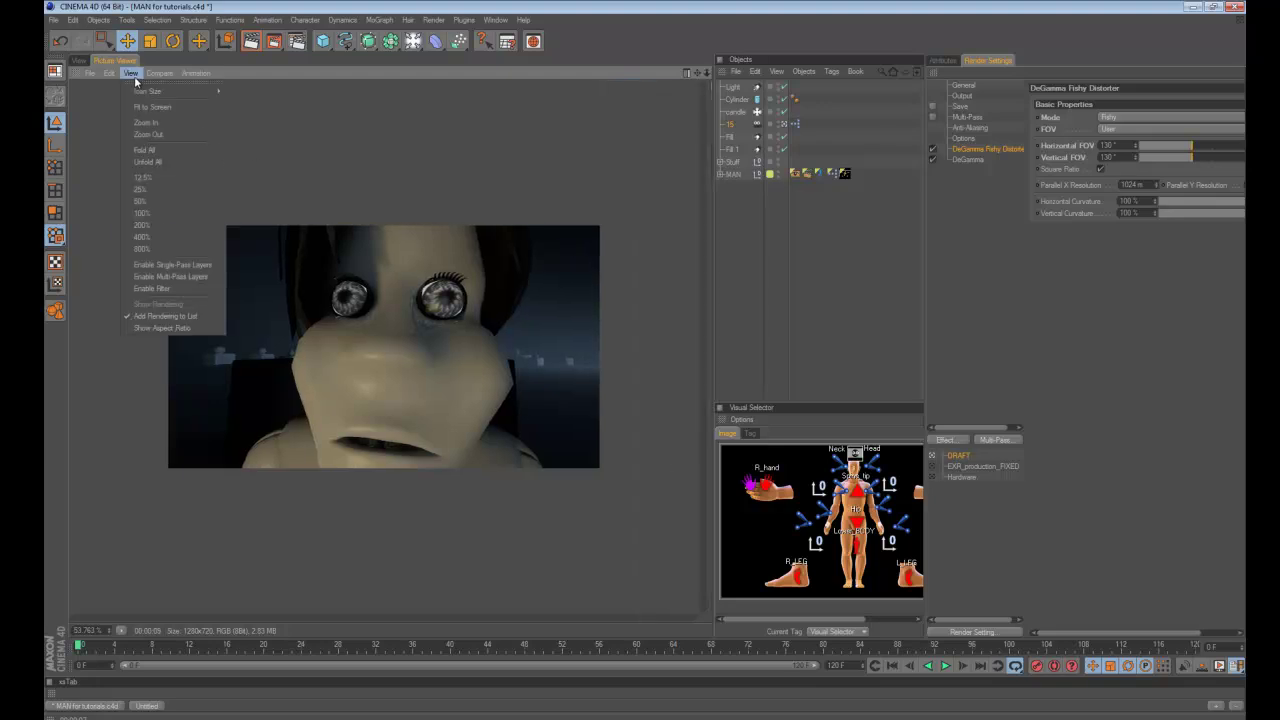
click(150, 108)
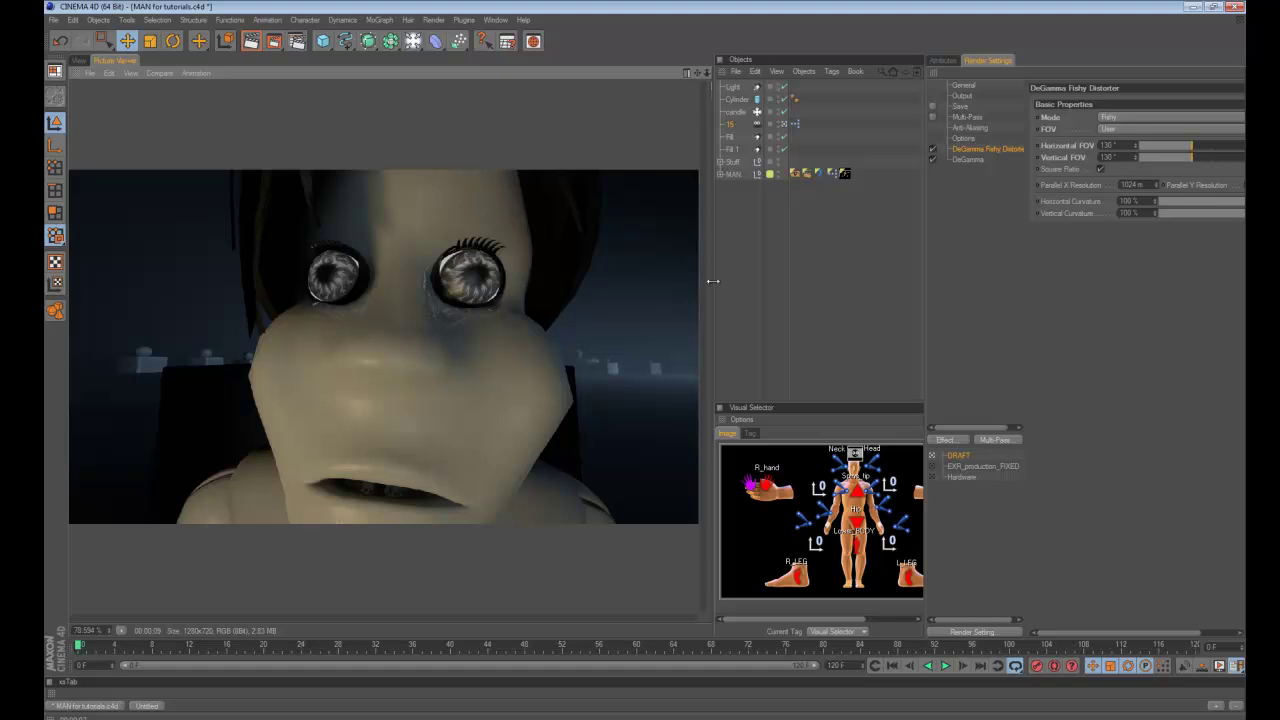
drag(713, 281, 765, 291)
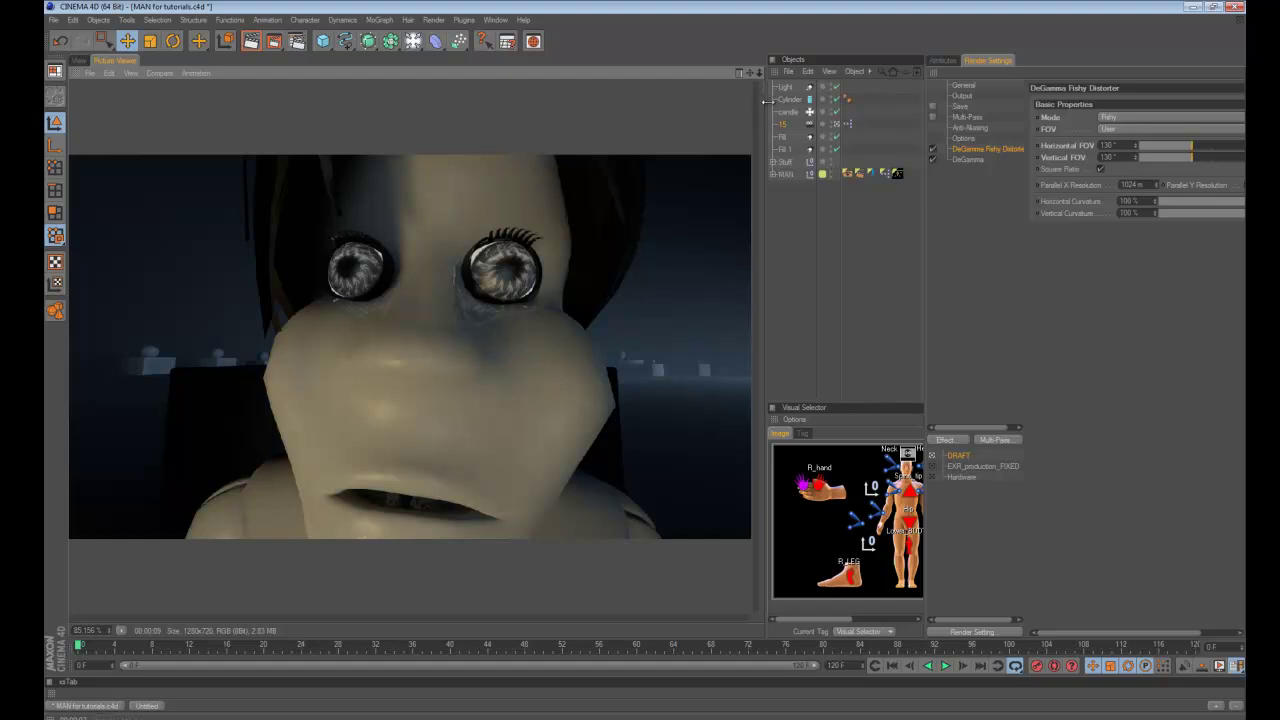
drag(757, 101, 655, 104)
click(687, 139)
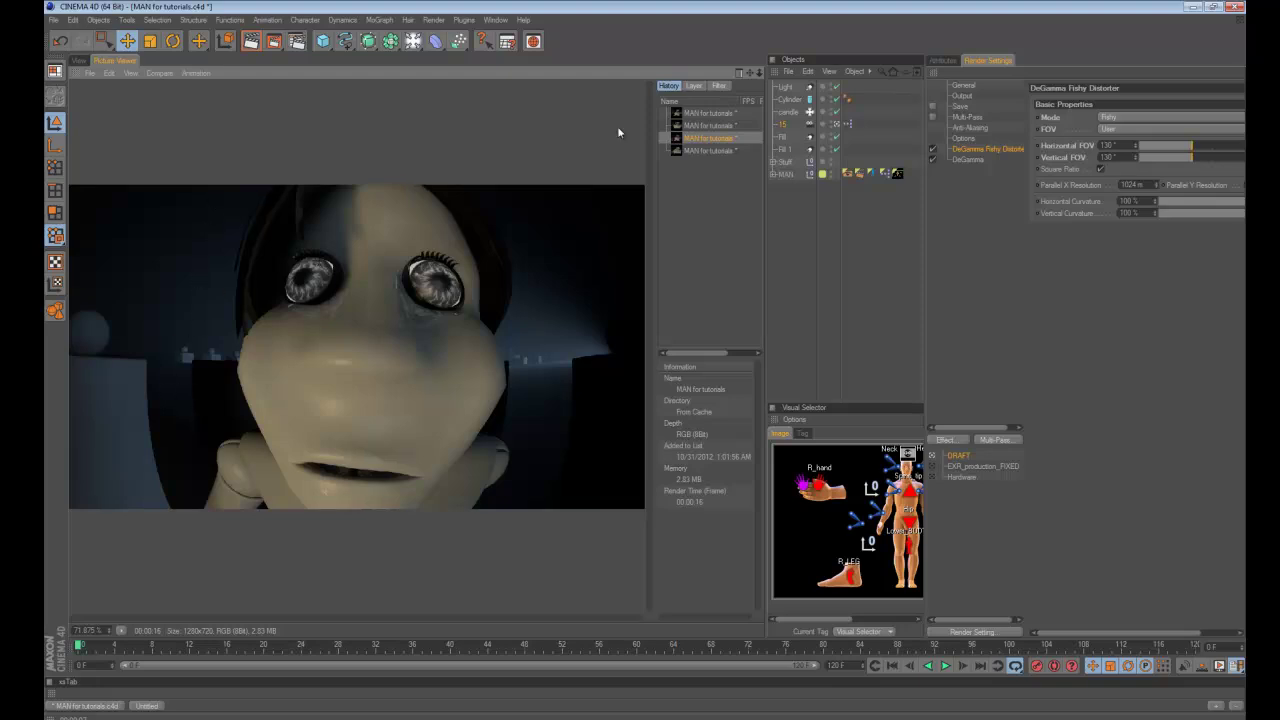
click(693, 114)
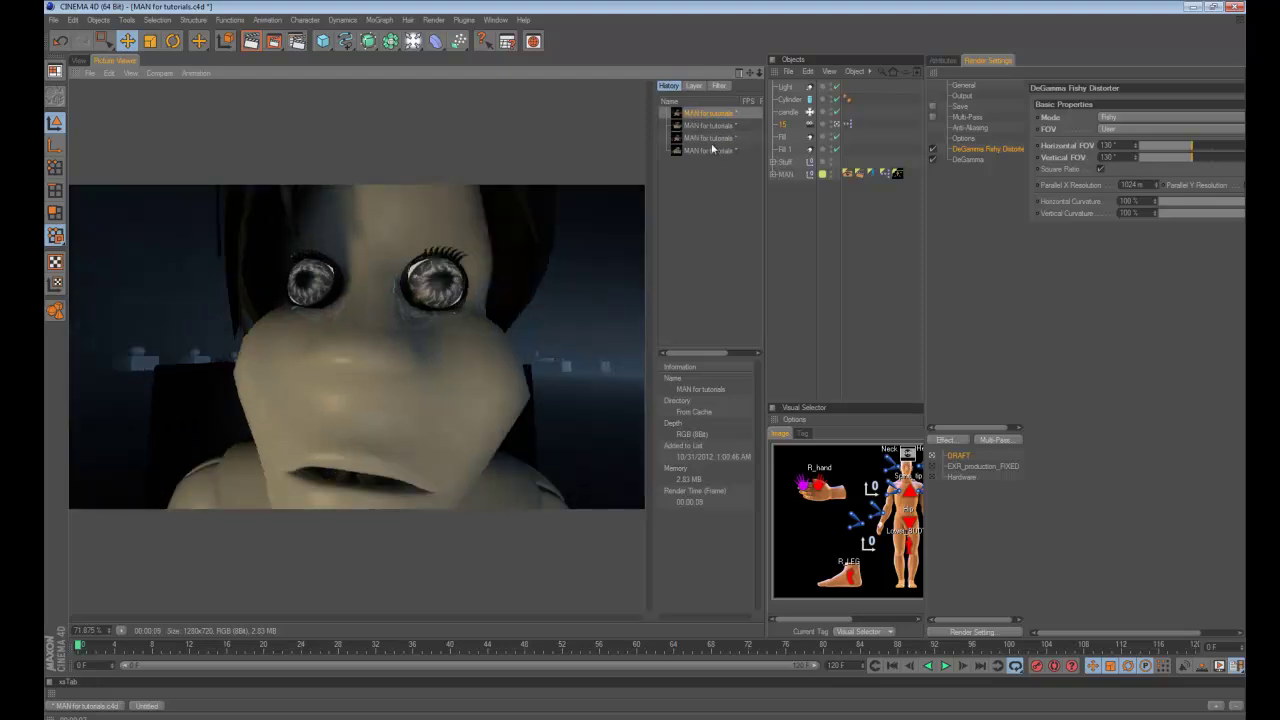
click(710, 140)
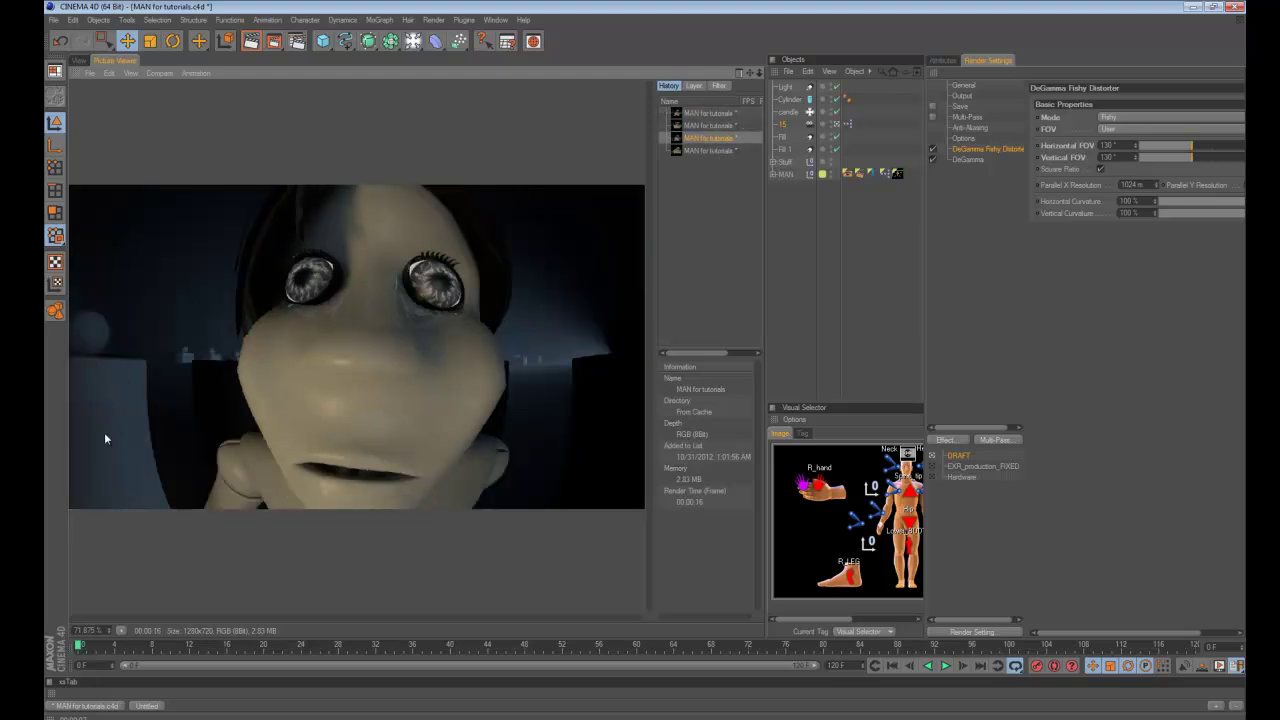
click(700, 115)
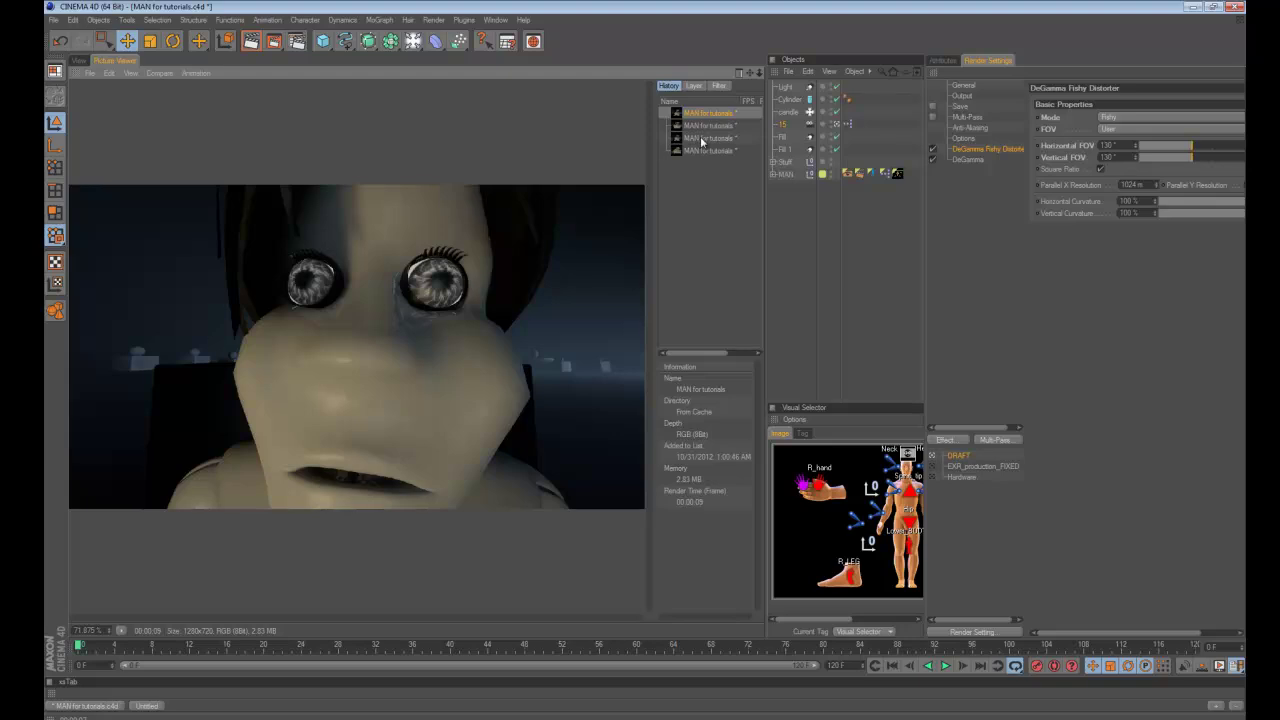
click(702, 139)
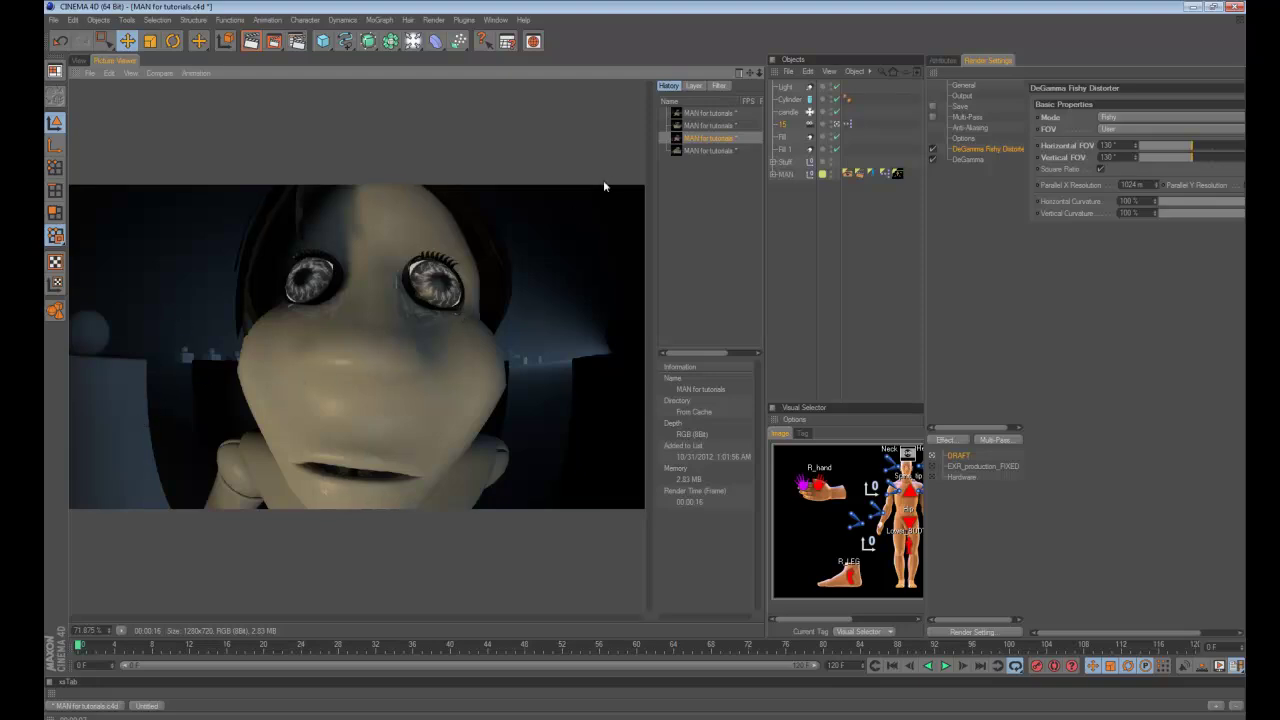
click(694, 117)
click(700, 139)
click(696, 117)
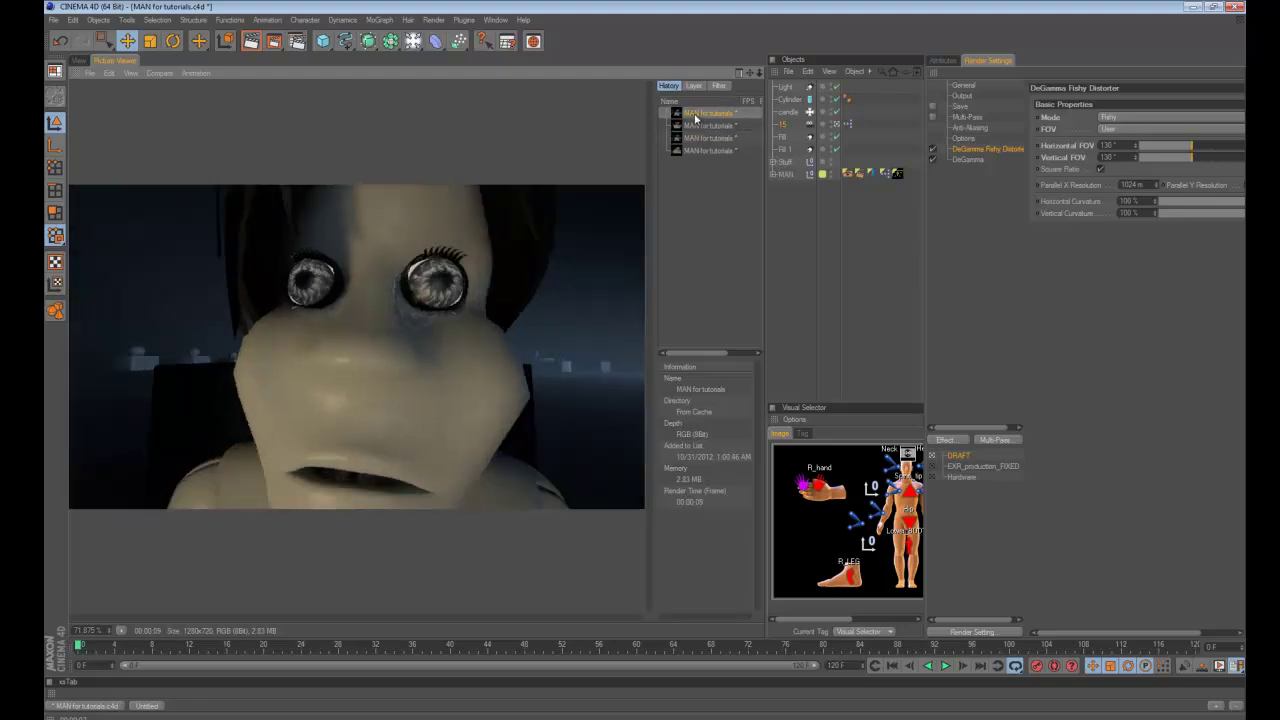
click(707, 142)
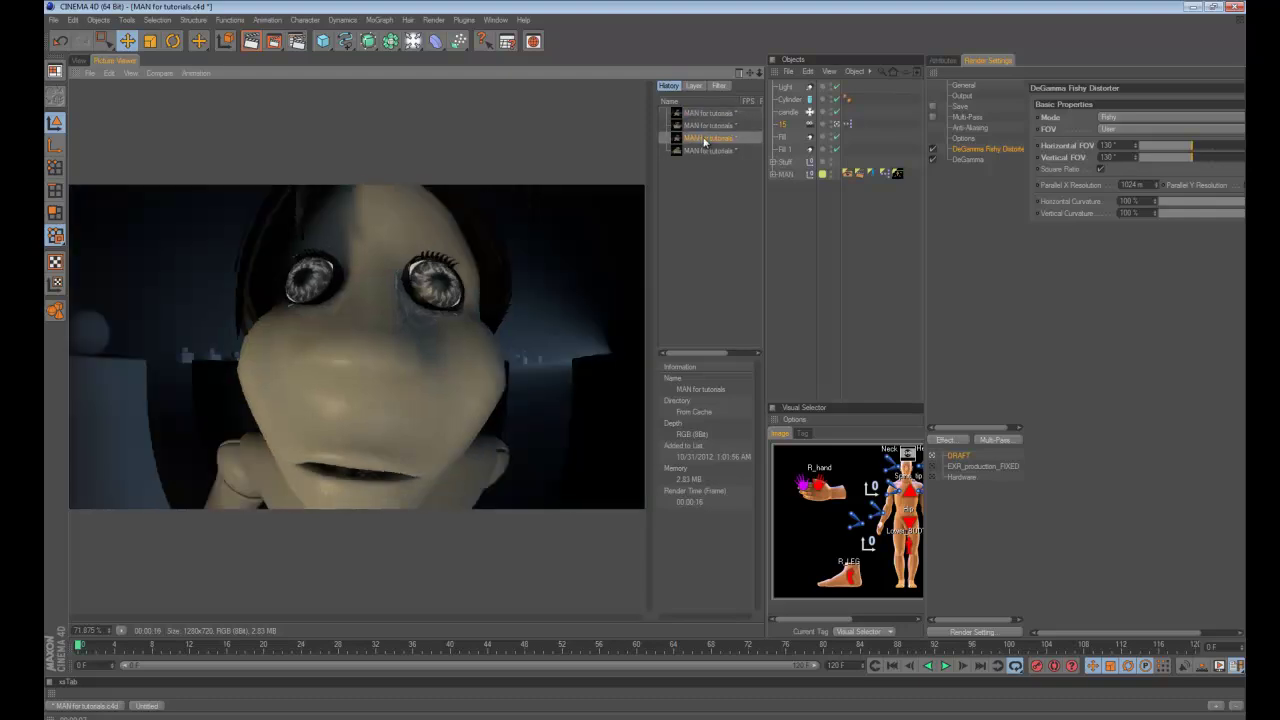
click(705, 120)
click(706, 139)
click(708, 118)
click(710, 140)
click(709, 118)
click(706, 139)
click(716, 125)
click(707, 139)
click(712, 125)
click(707, 139)
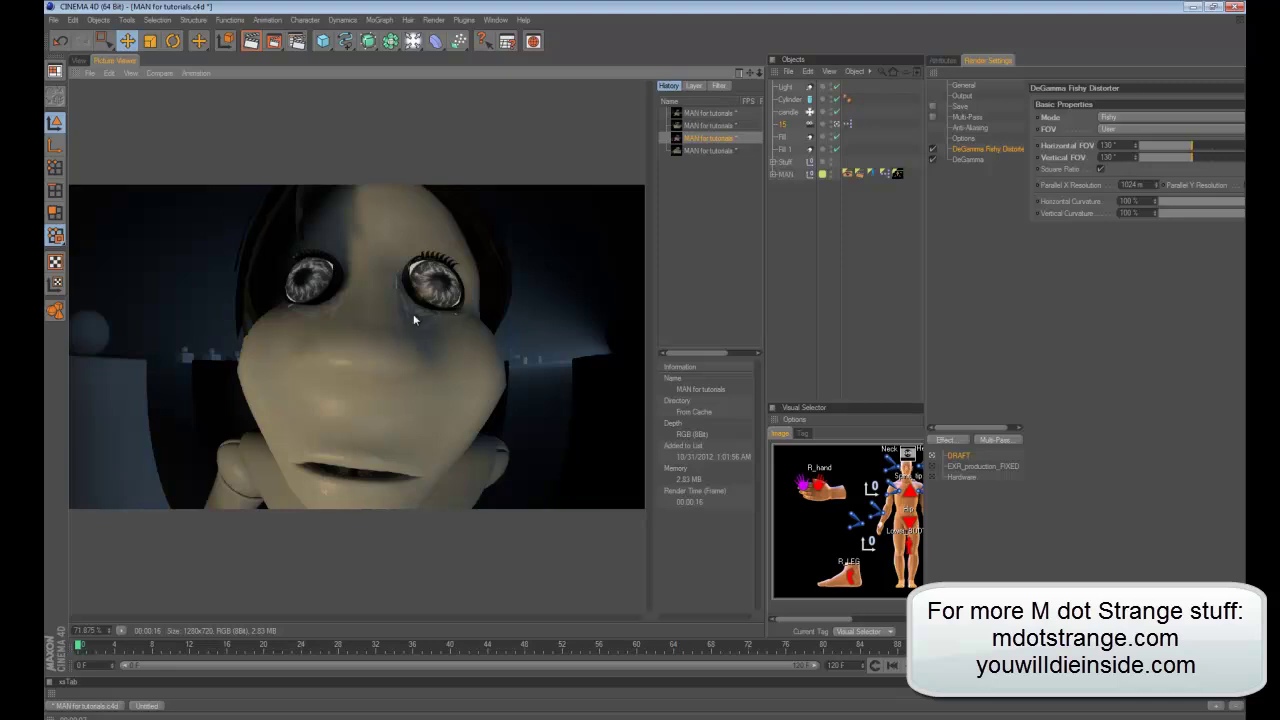
click(700, 115)
click(706, 137)
click(707, 116)
click(705, 138)
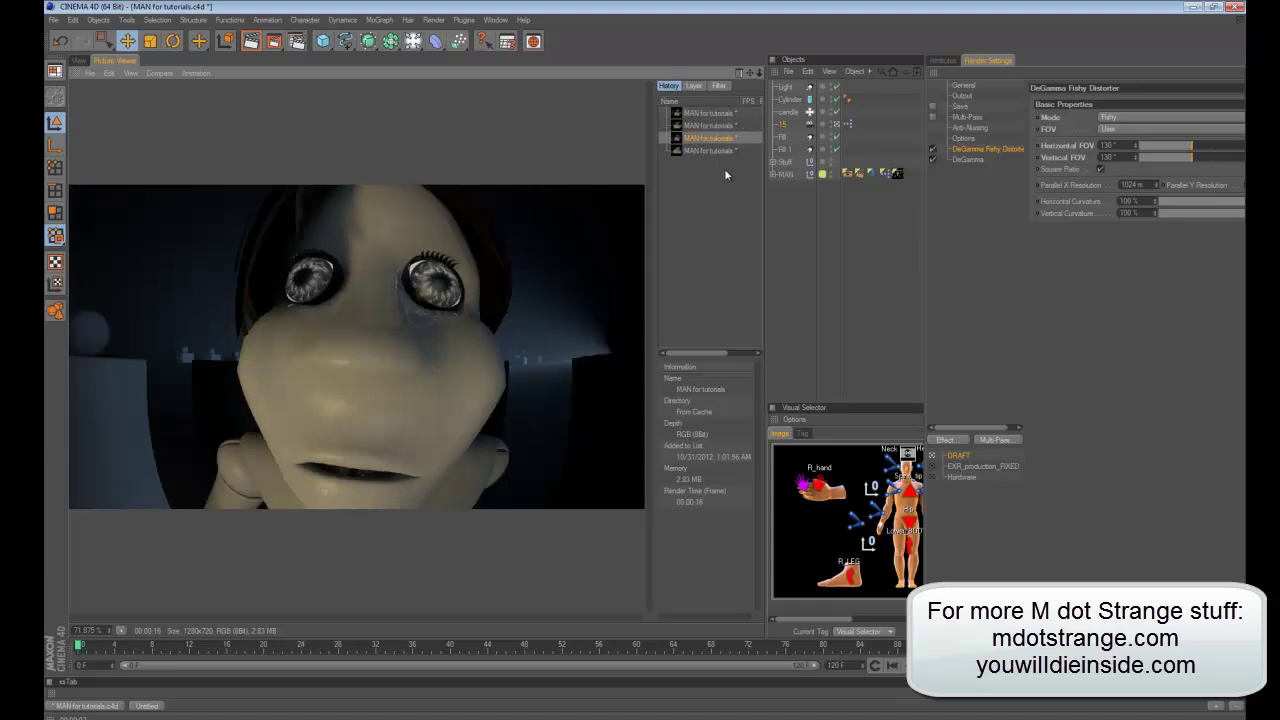